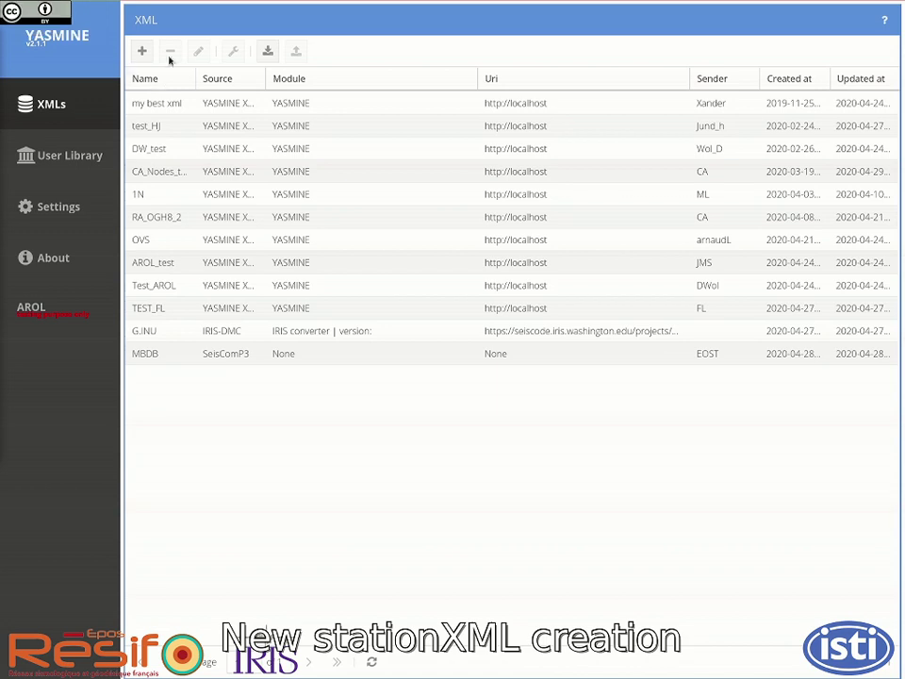
# - Create a new XML named MyNewStationXML with RESIF as the sender
pyautogui.click(142, 51)
pyautogui.click(488, 282)
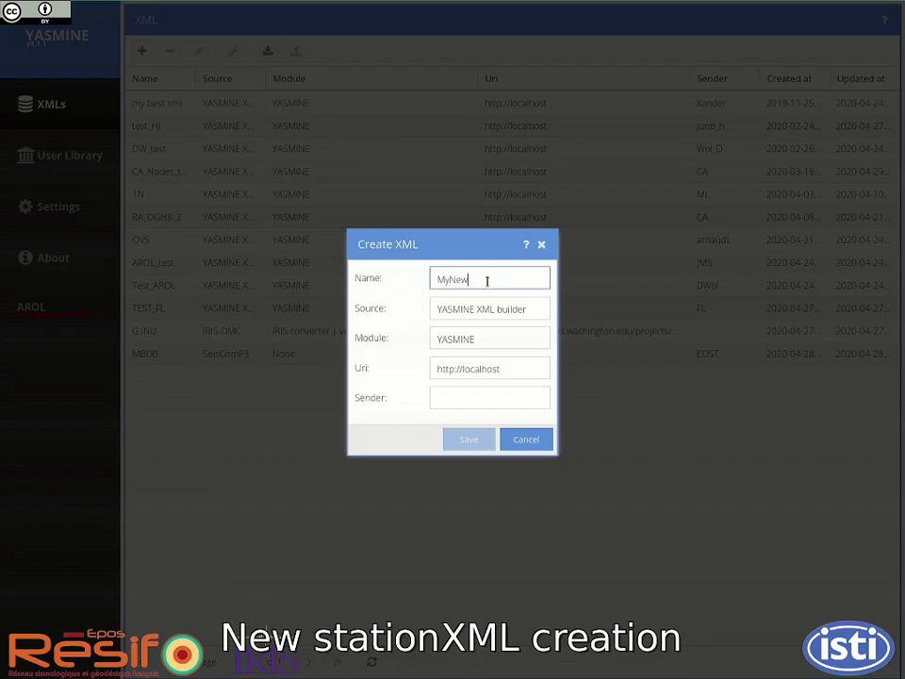
pyautogui.write('MyNewStationXML')
pyautogui.click(464, 400)
pyautogui.write('RESIF')
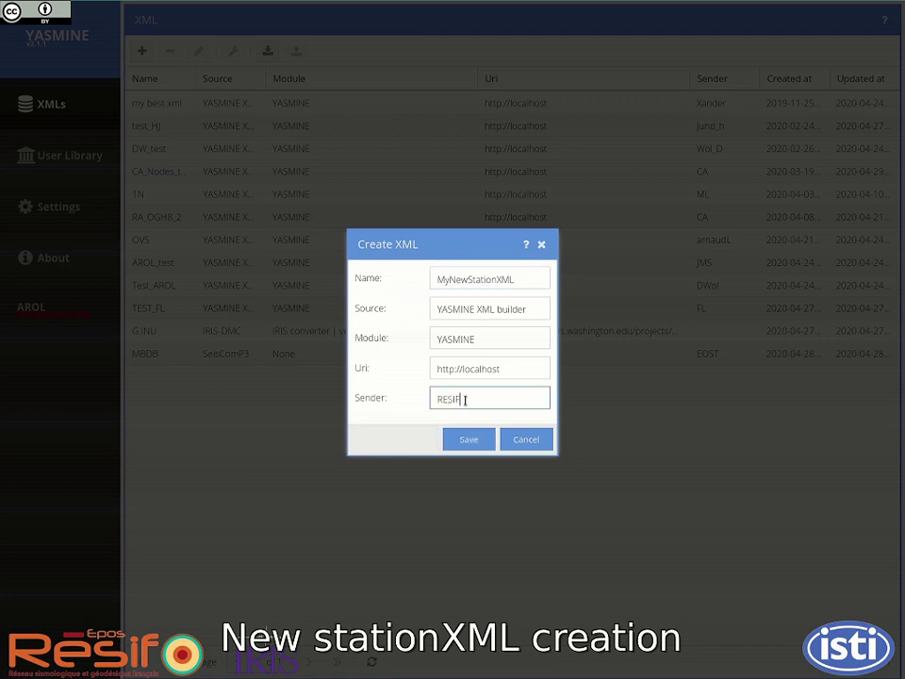
pyautogui.click(477, 438)
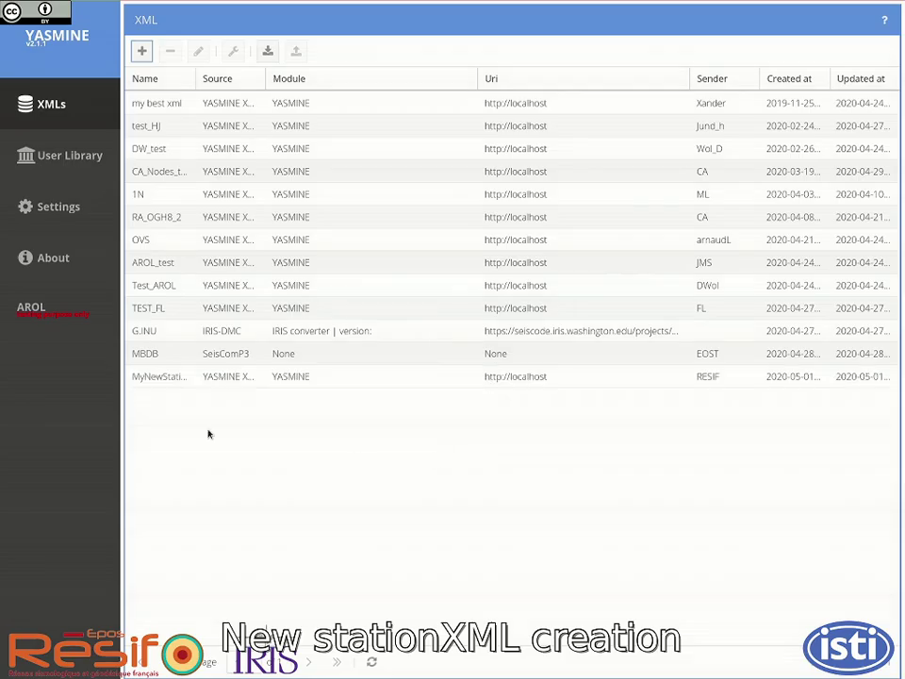
# - Open MyNewStationXML, add a default network to its inventory, and set the network code to FR
pyautogui.doubleClick(173, 380)
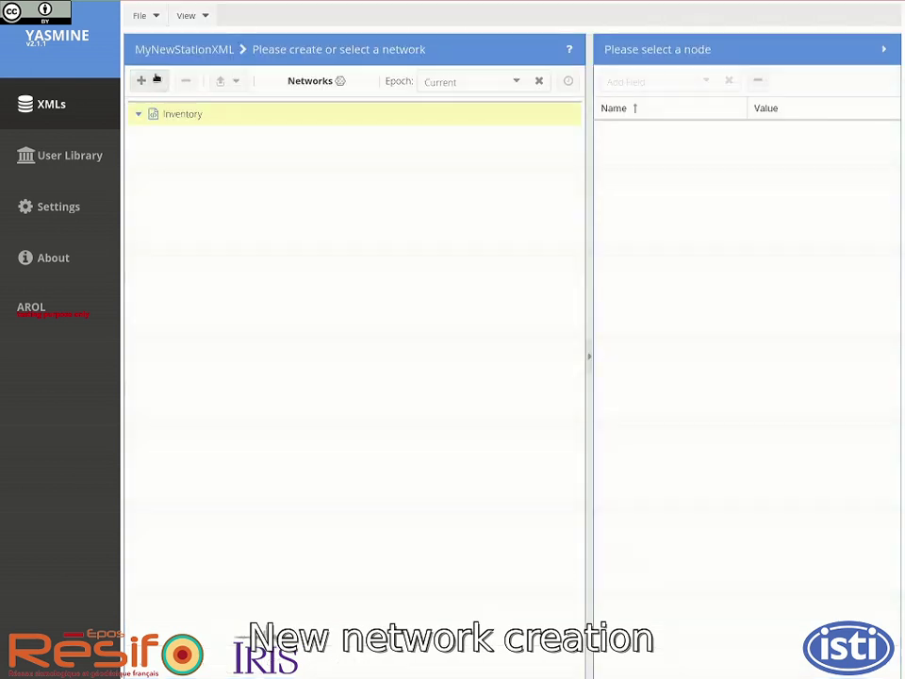
pyautogui.click(160, 85)
pyautogui.click(161, 149)
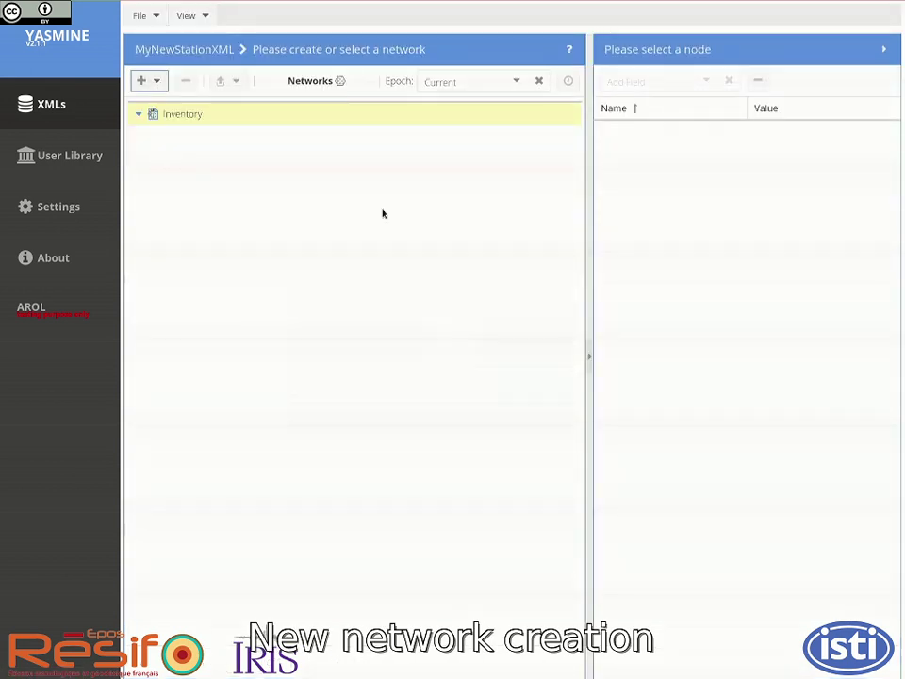
pyautogui.click(773, 133)
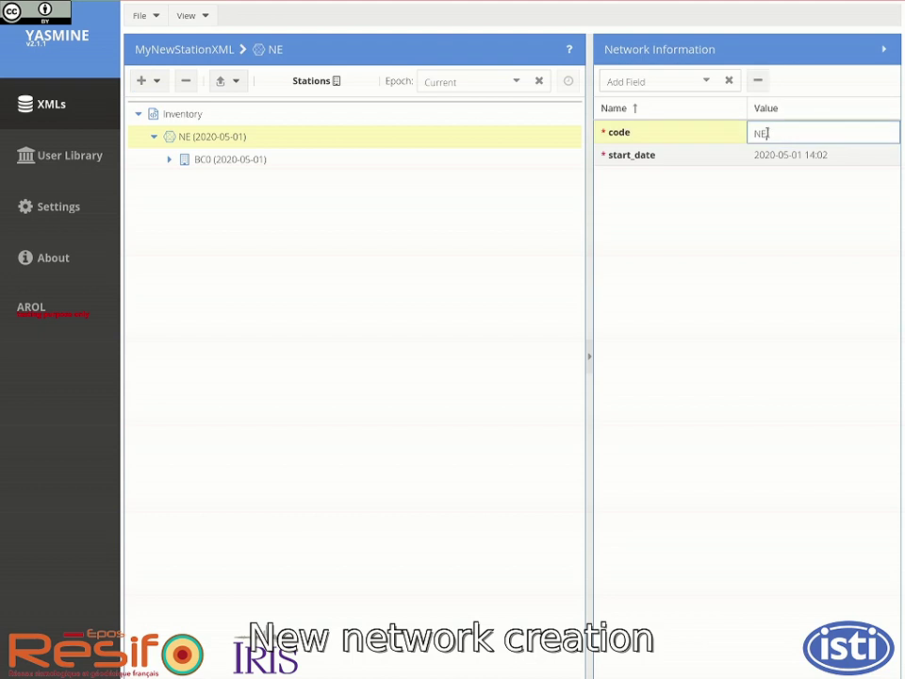
pyautogui.press('BackSpace')
pyautogui.write('FR')
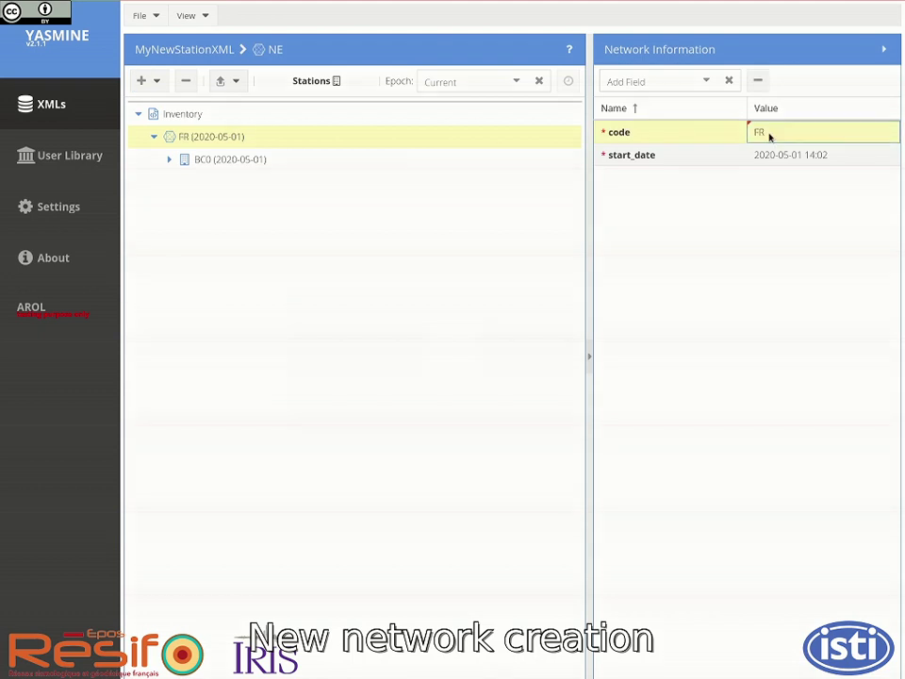
# - Set the FR network's start date to January 1, 2000
pyautogui.click(794, 154)
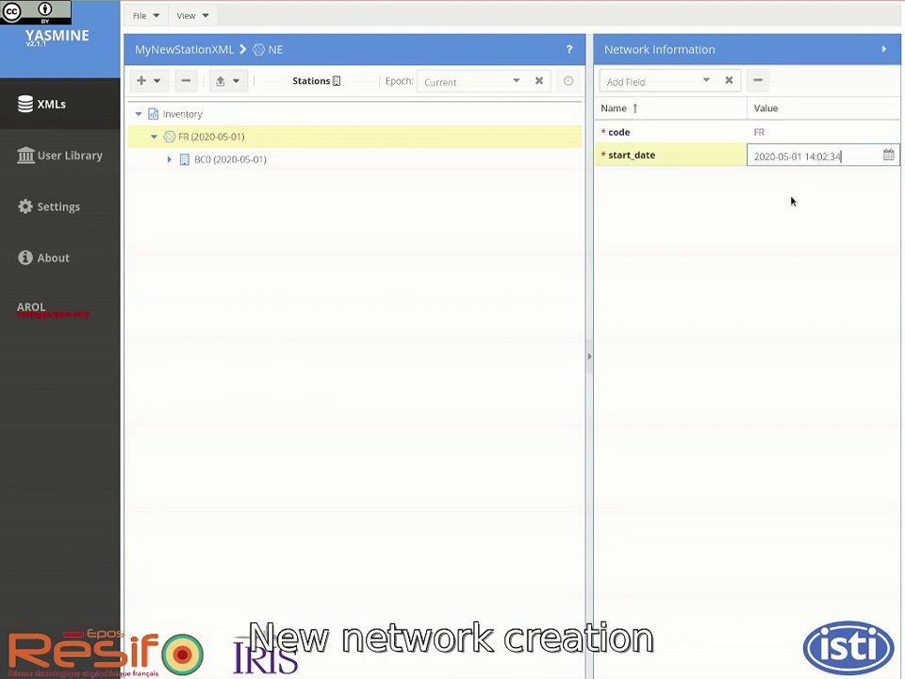
pyautogui.click(886, 155)
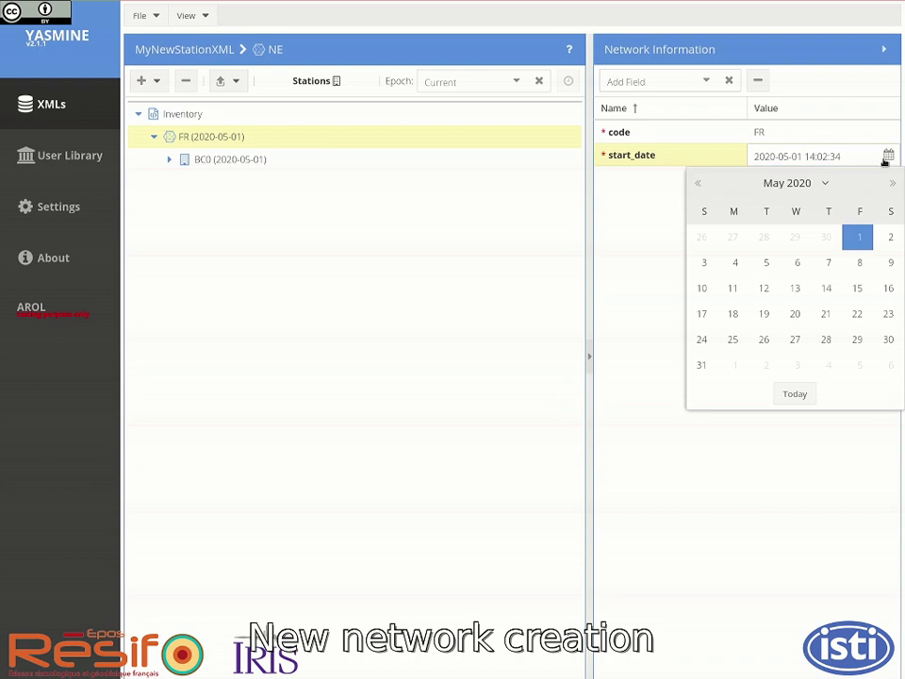
pyautogui.click(824, 185)
pyautogui.click(824, 186)
pyautogui.click(823, 184)
pyautogui.click(822, 353)
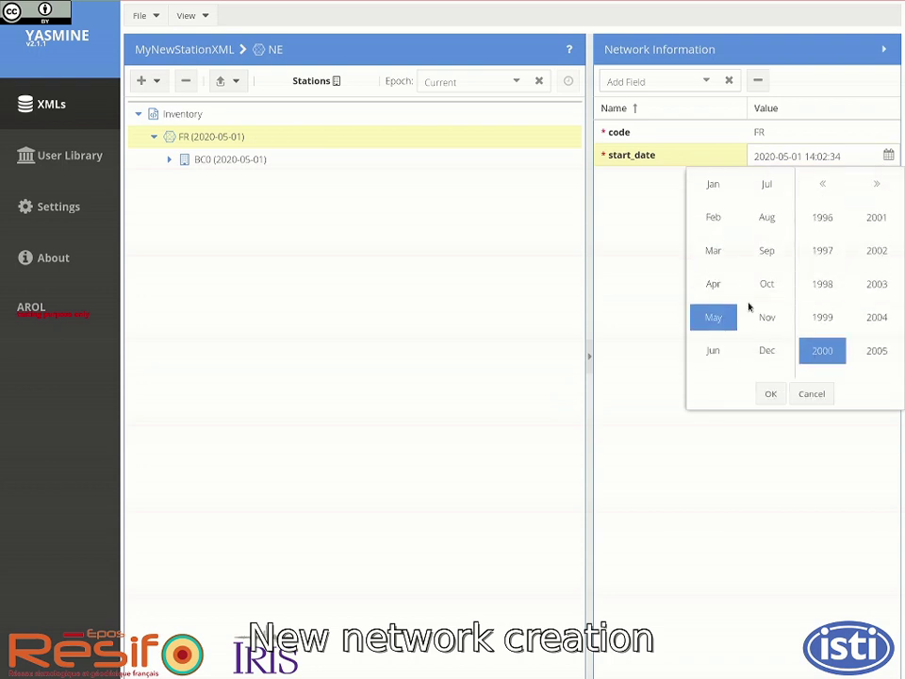
pyautogui.click(712, 184)
pyautogui.click(771, 394)
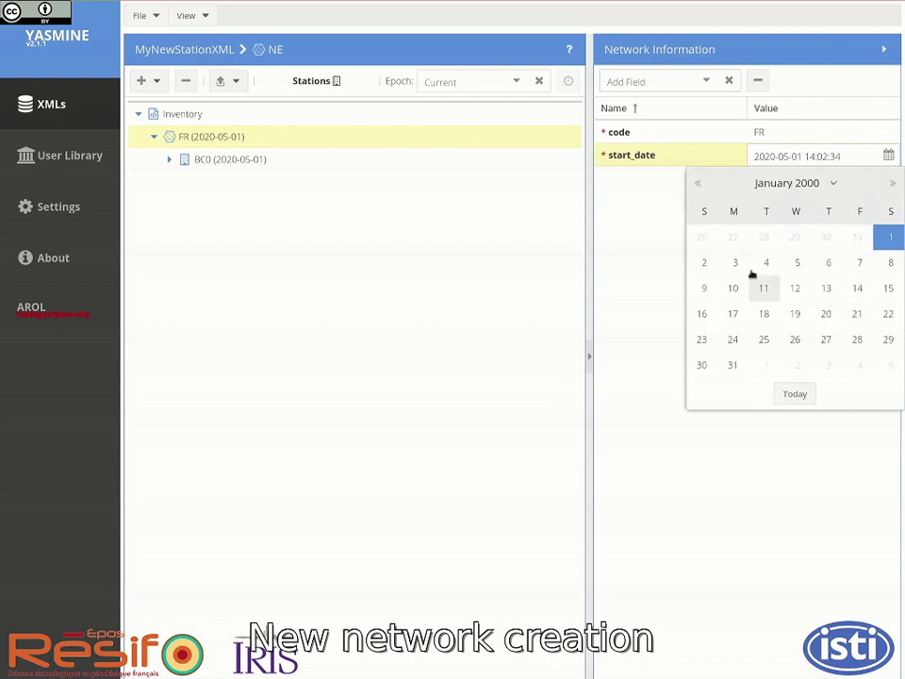
pyautogui.click(884, 235)
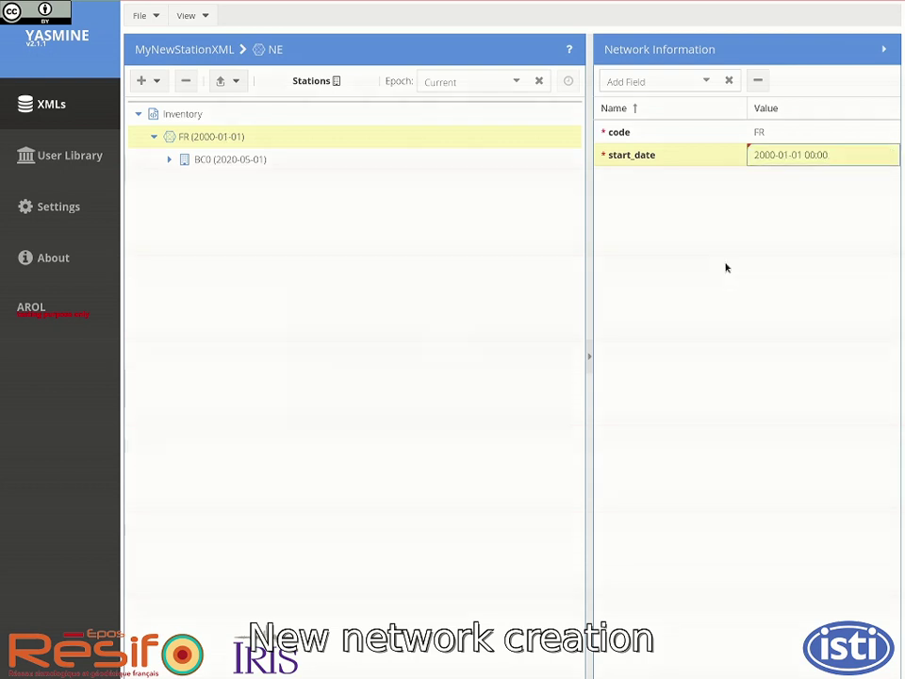
# - Add a description field to the FR network reading "French National Seismic Network"
pyautogui.click(704, 83)
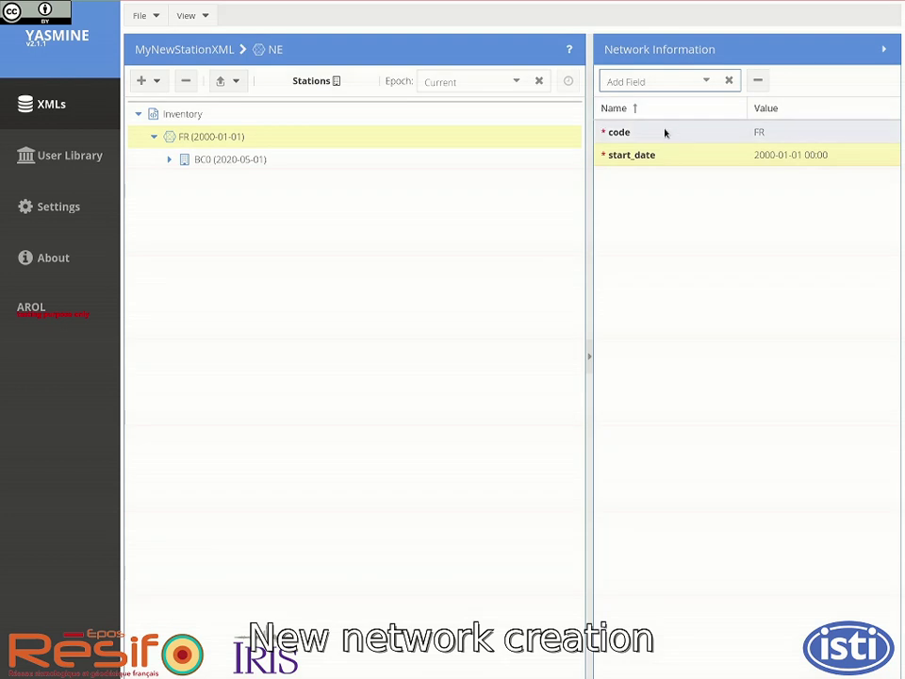
pyautogui.click(705, 82)
pyautogui.click(631, 148)
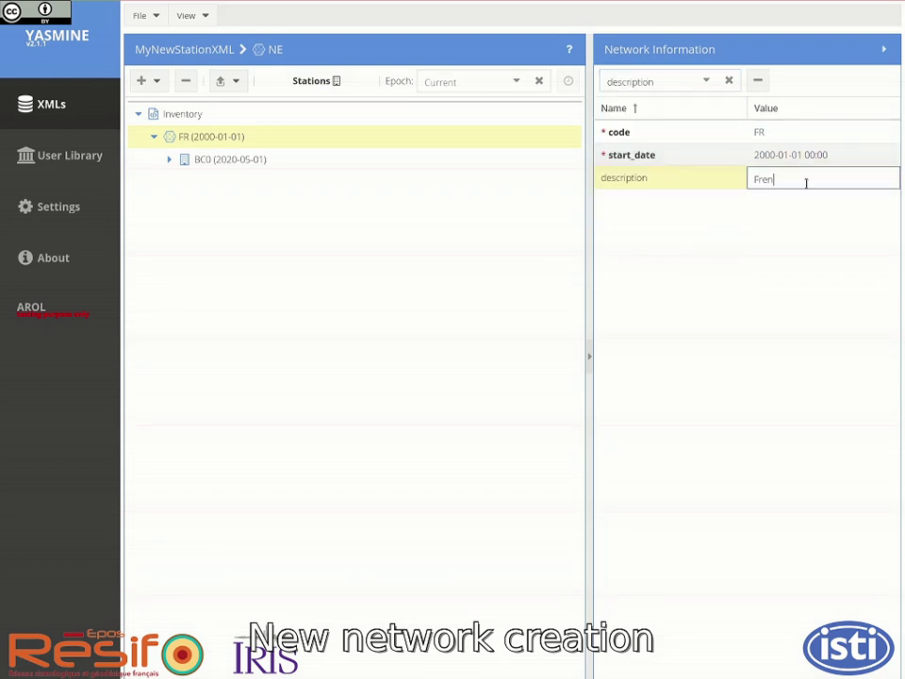
pyautogui.write('French National Seismic Network')
pyautogui.press('Return')
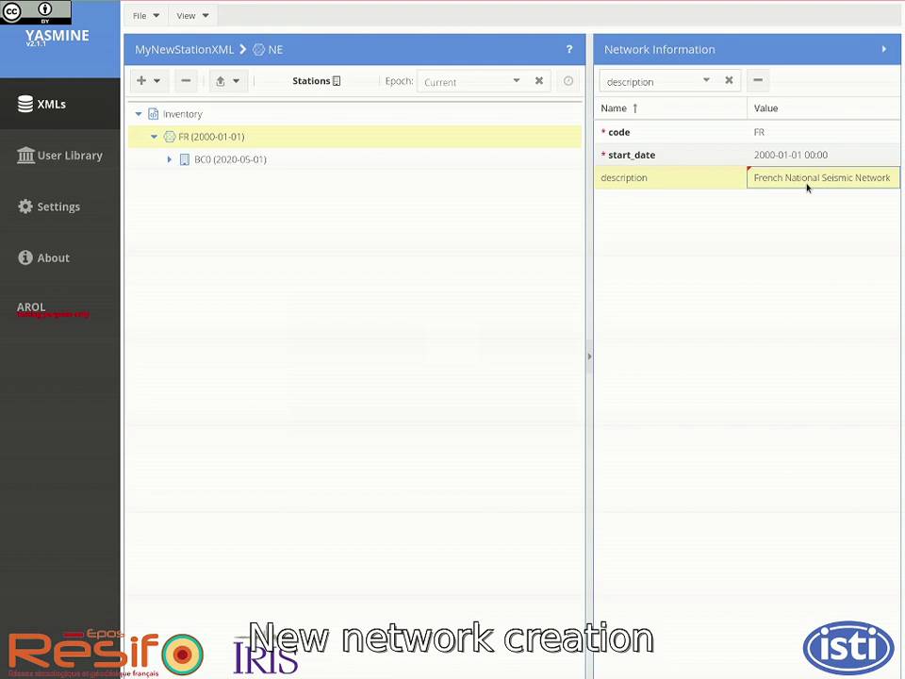
# - Open the FR network's default station and set its code to BANF
pyautogui.doubleClick(234, 162)
pyautogui.click(778, 133)
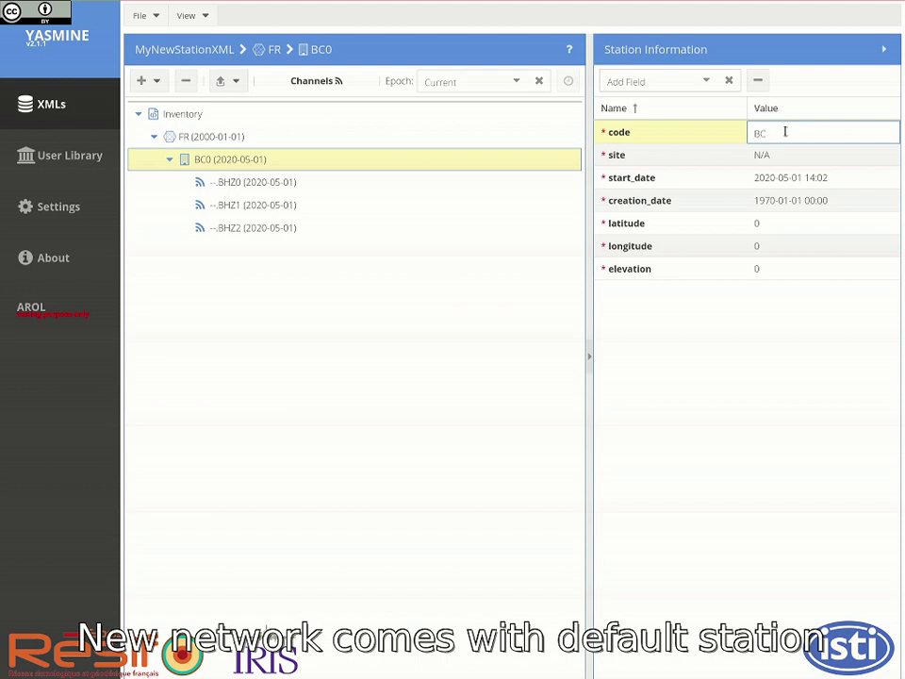
pyautogui.press('Return')
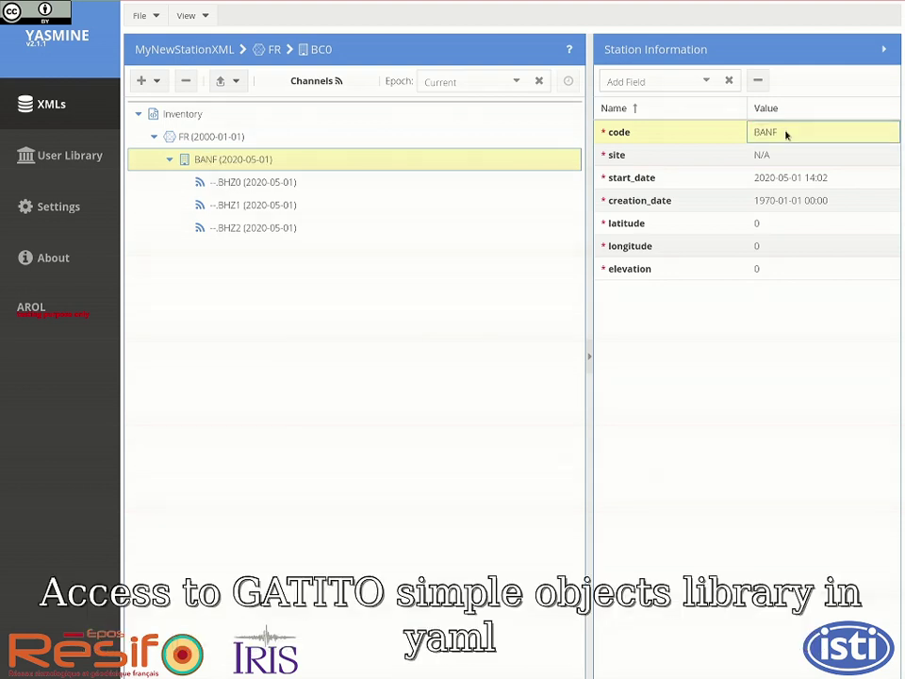
# - Fill the BANF station's site from the GATITO entry Banne, enter France as the county, and save
pyautogui.click(788, 156)
pyautogui.click(581, 232)
pyautogui.click(428, 252)
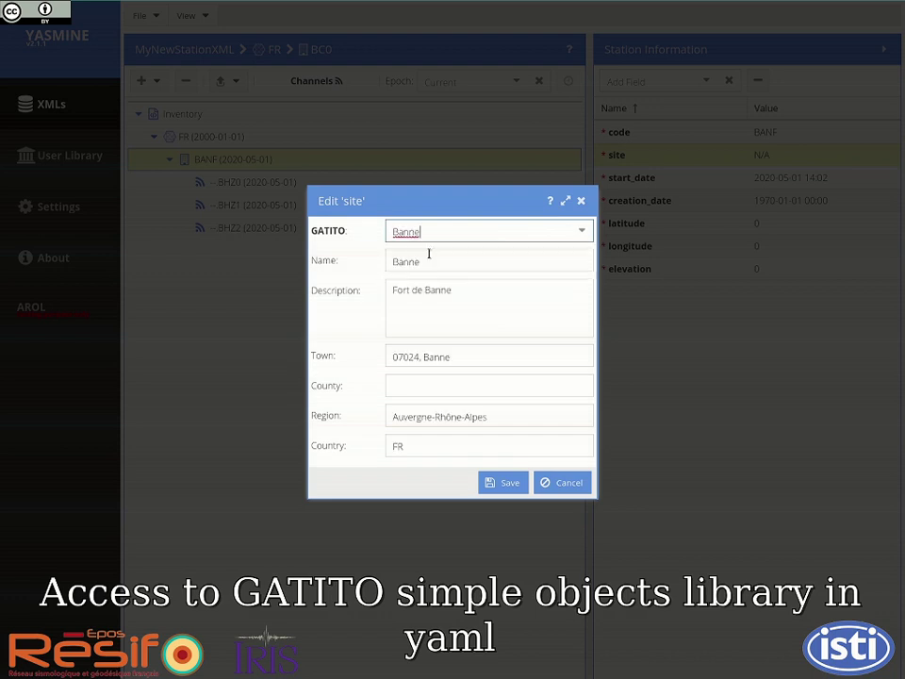
pyautogui.click(405, 385)
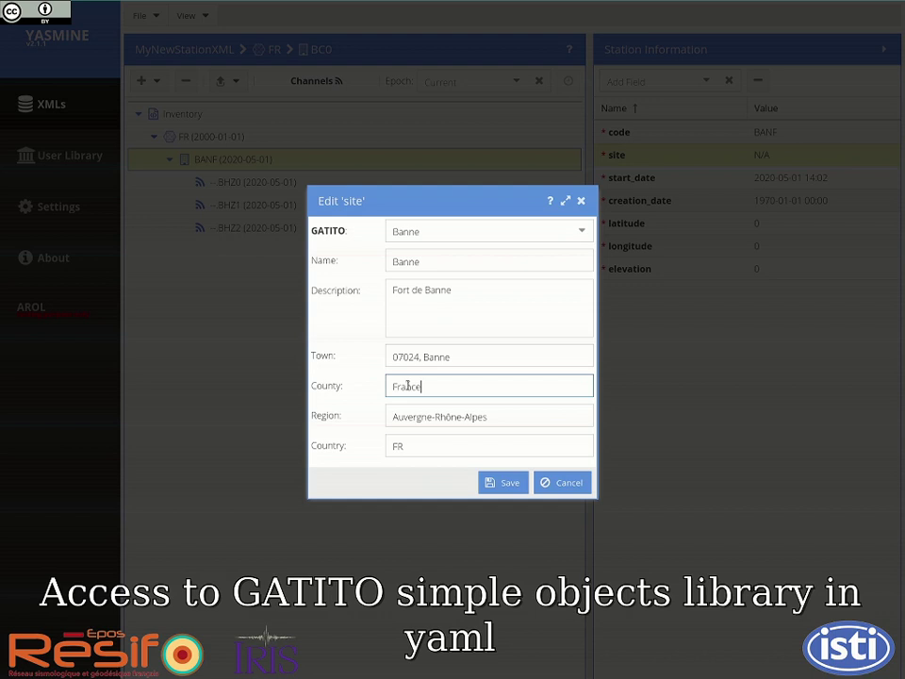
pyautogui.click(505, 483)
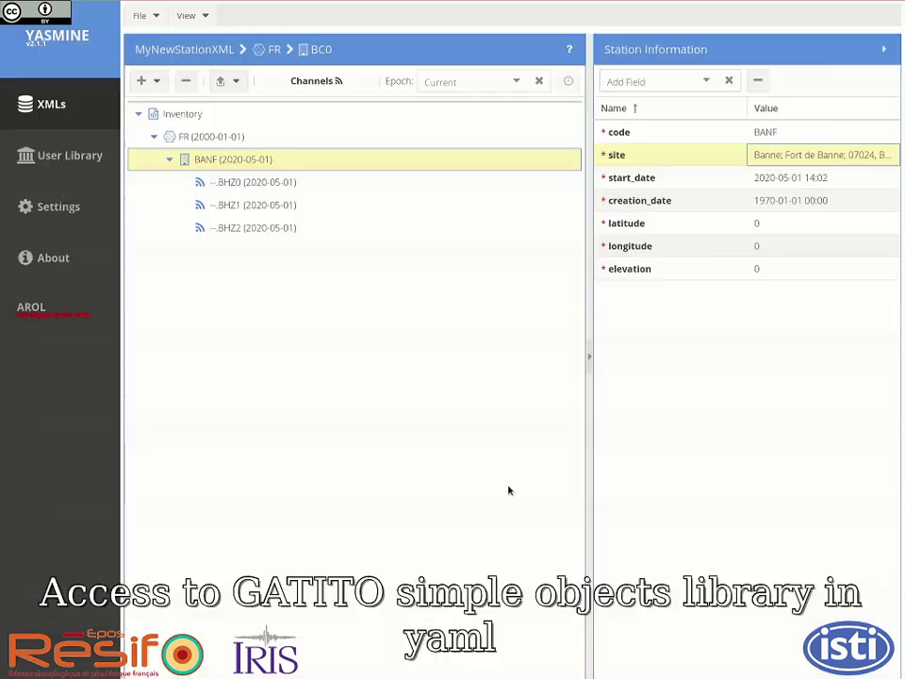
# - Set the BANF station's start date to January 1, 2020 and save it
pyautogui.doubleClick(770, 179)
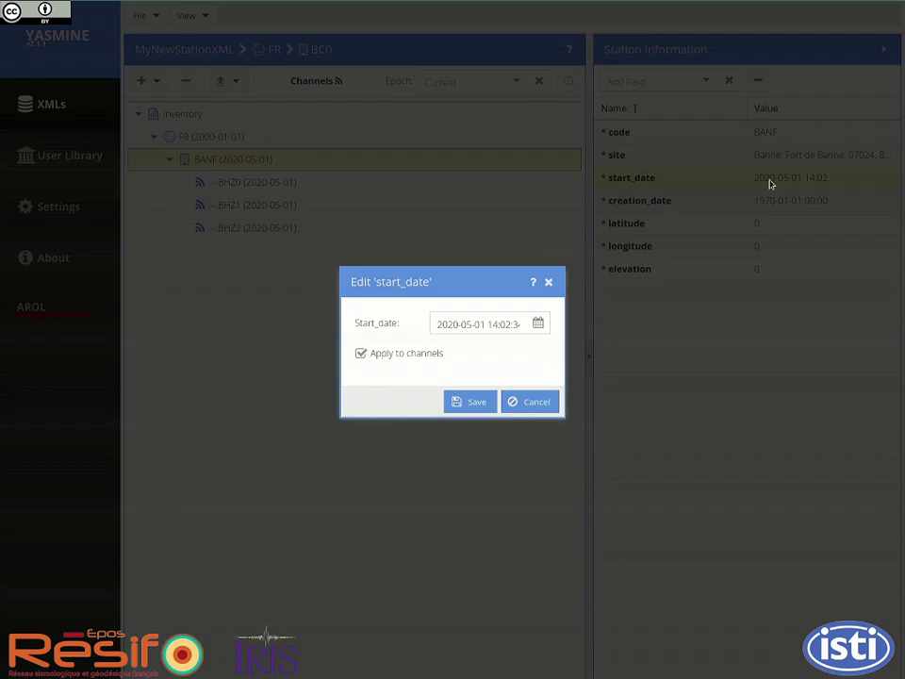
pyautogui.click(539, 323)
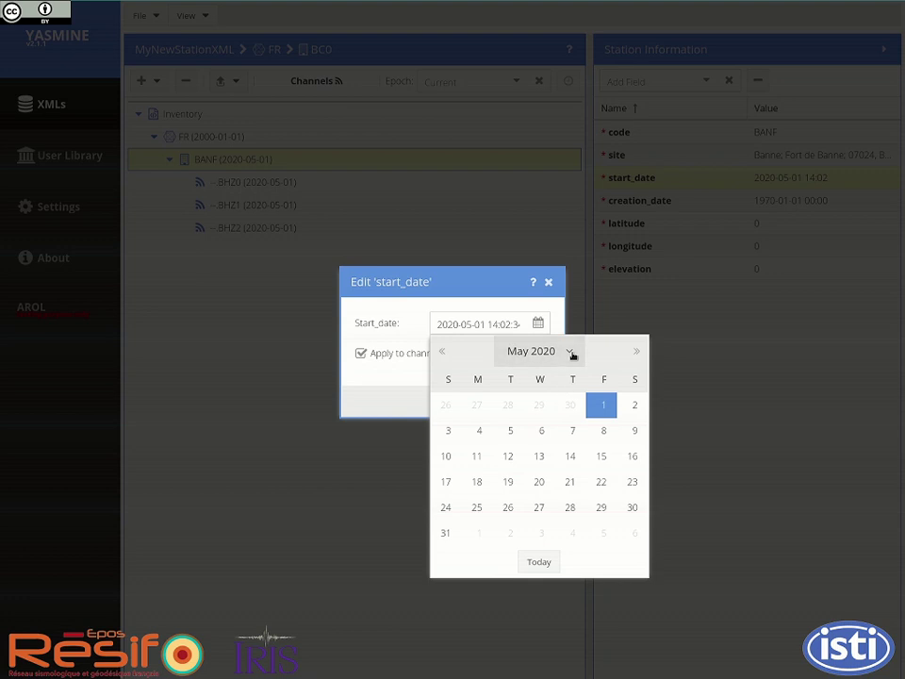
pyautogui.click(570, 352)
pyautogui.click(454, 354)
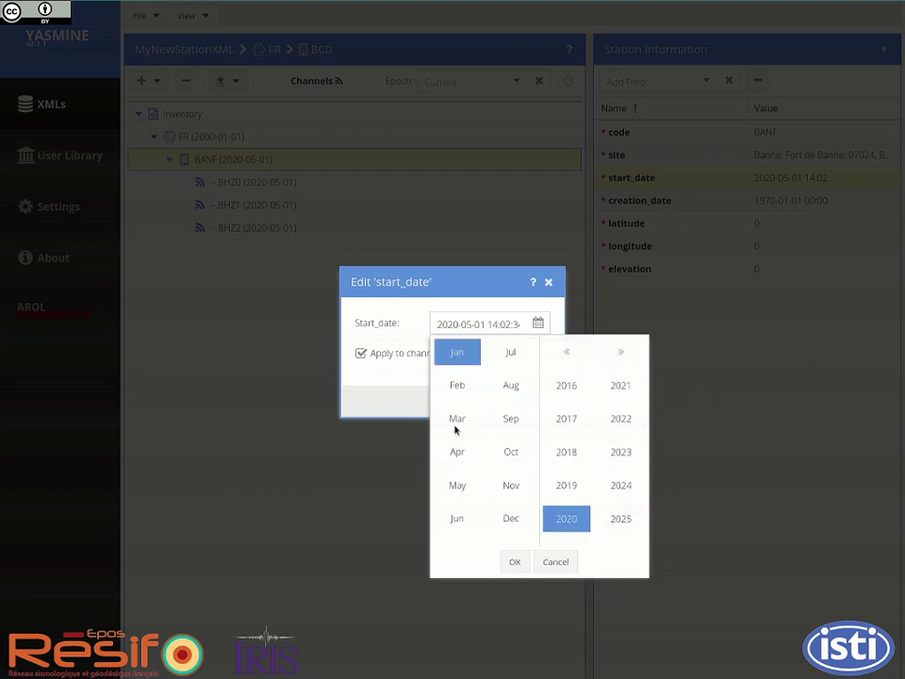
pyautogui.click(514, 562)
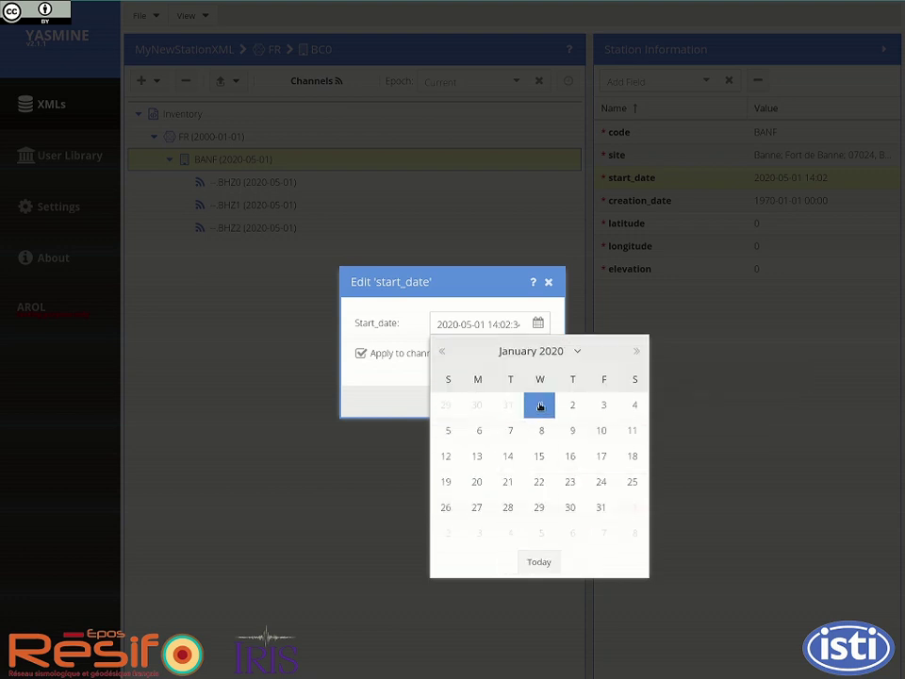
pyautogui.click(540, 406)
pyautogui.click(476, 404)
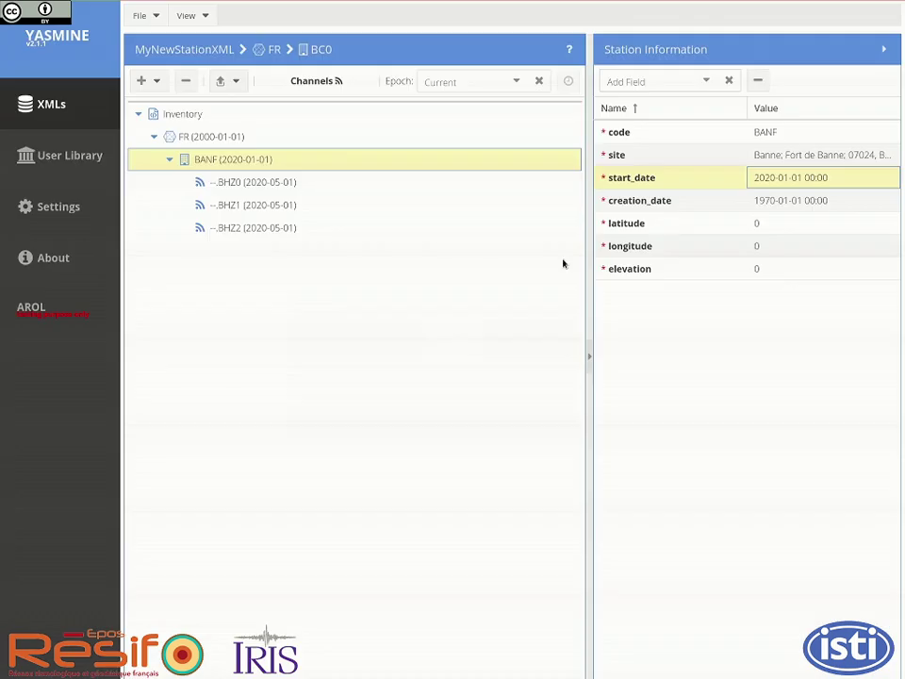
# - Set the BANF station's creation date to today's date, 2020-05-01
pyautogui.click(768, 201)
pyautogui.click(888, 201)
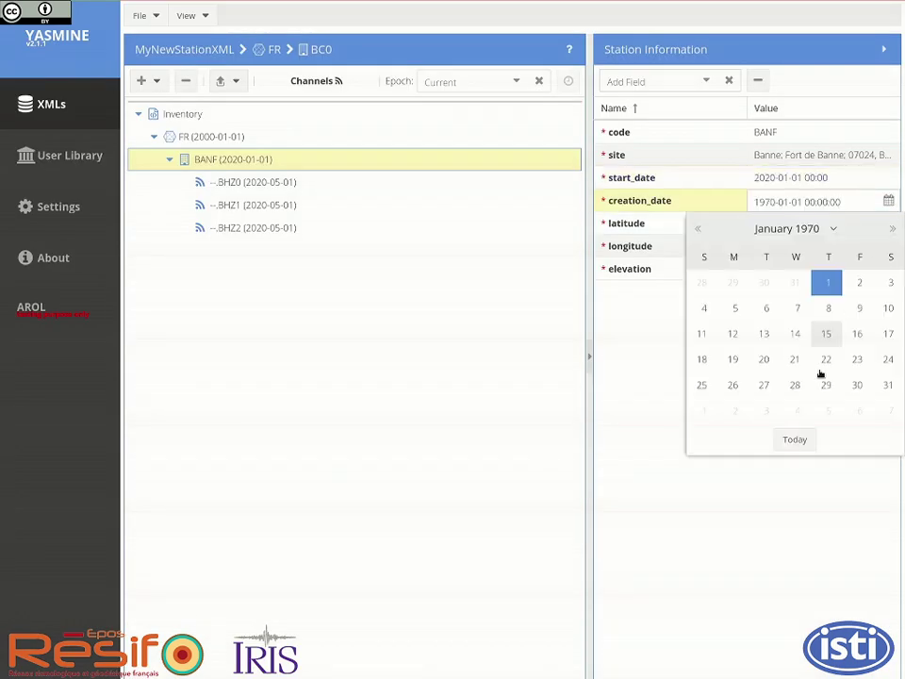
pyautogui.click(792, 439)
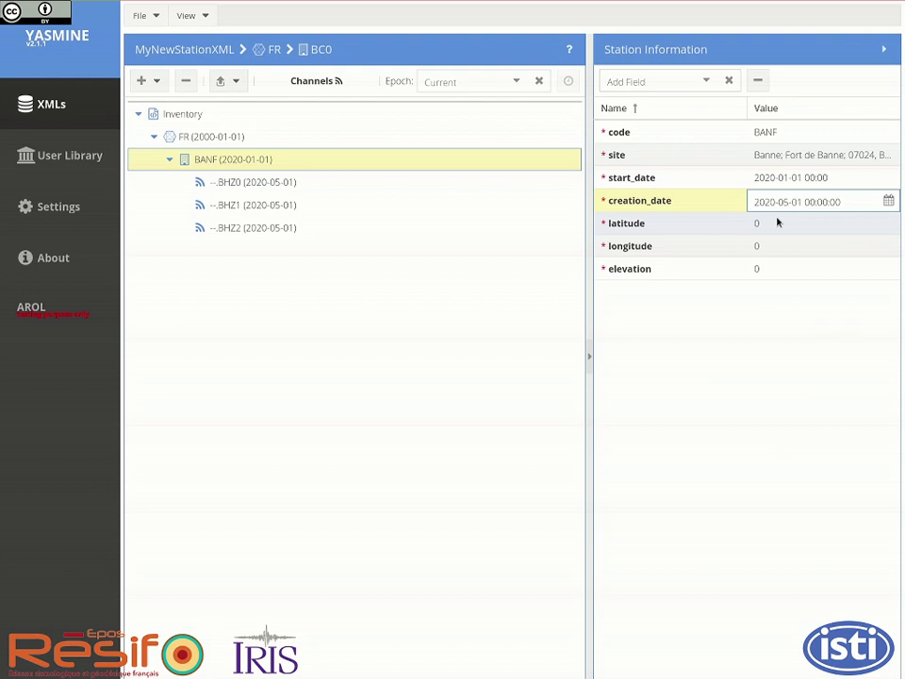
# - Set the BANF station's latitude to 1.234 and its longitude to 5.678
pyautogui.click(762, 226)
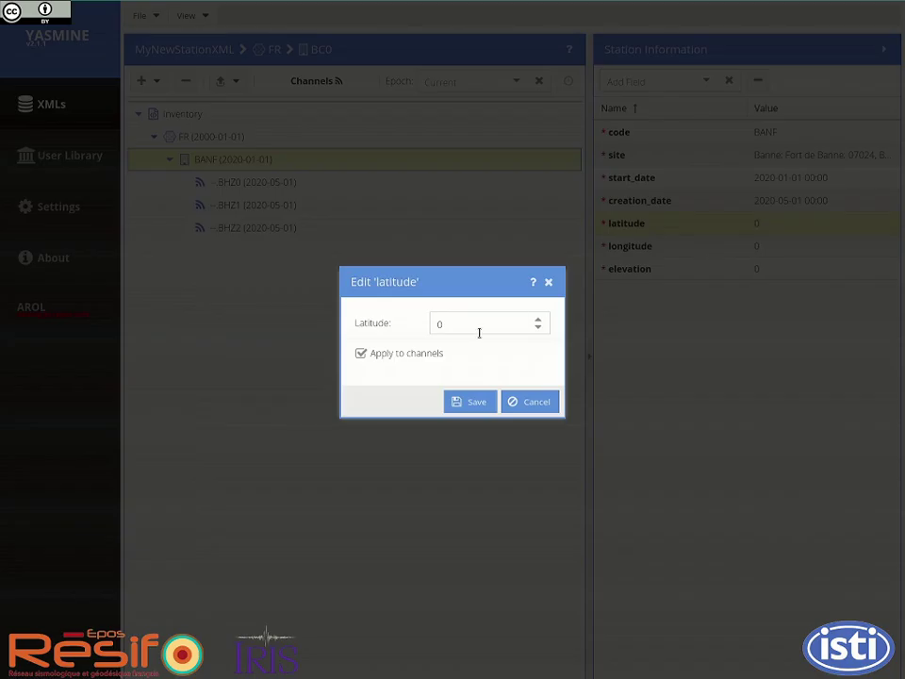
pyautogui.click(480, 330)
pyautogui.press('Return')
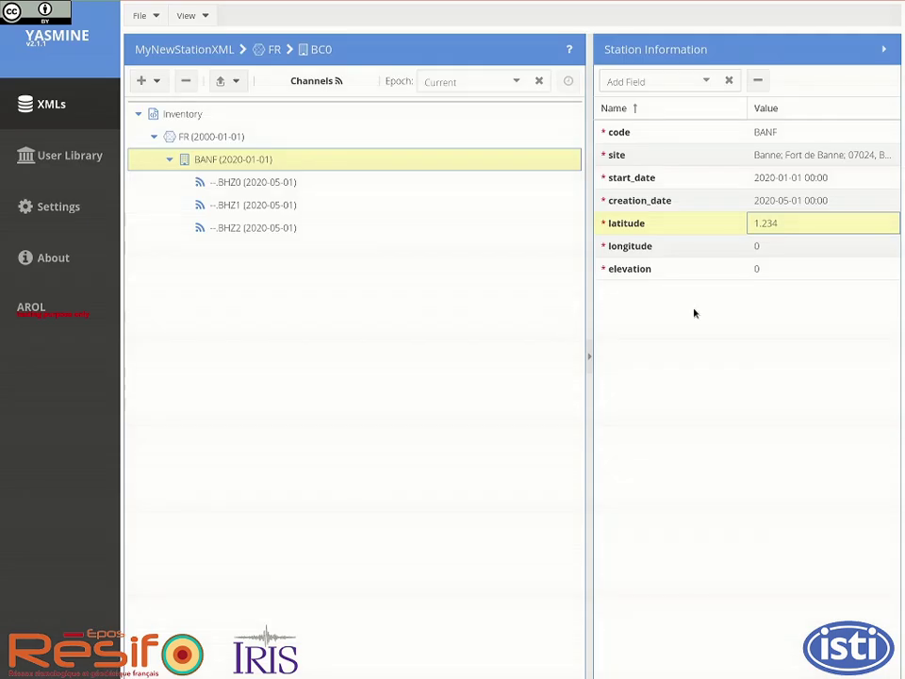
pyautogui.click(784, 248)
pyautogui.click(463, 326)
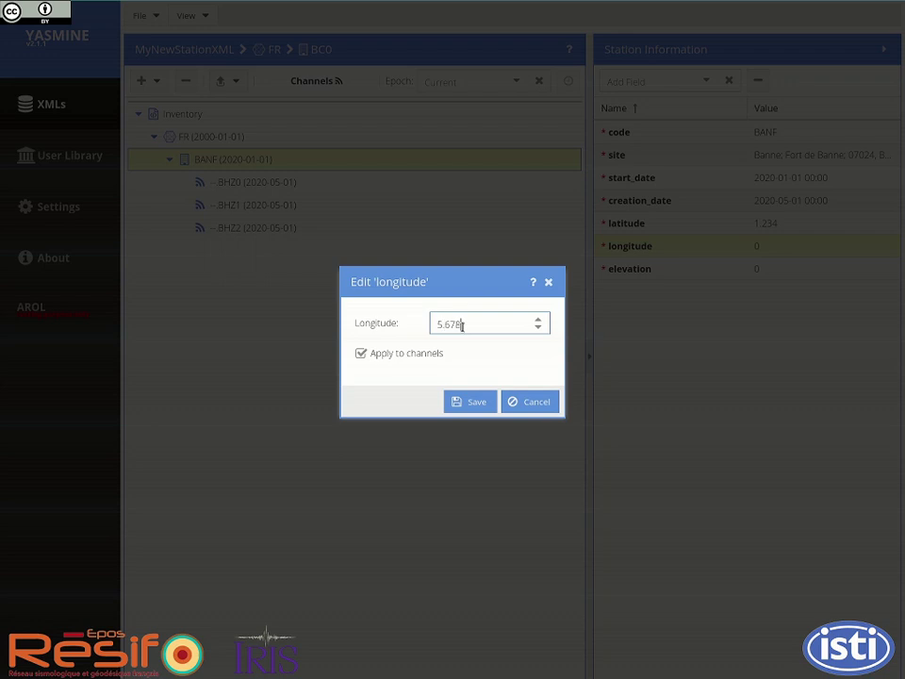
pyautogui.press('Return')
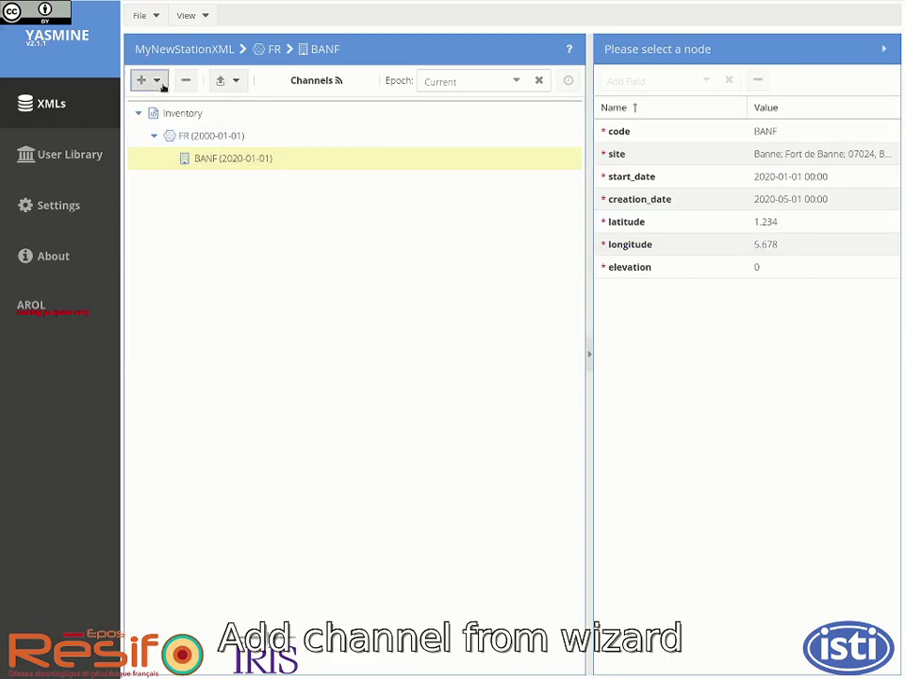
# - Start adding a channel to the BANF station using the wizard, with location code 00
pyautogui.click(161, 84)
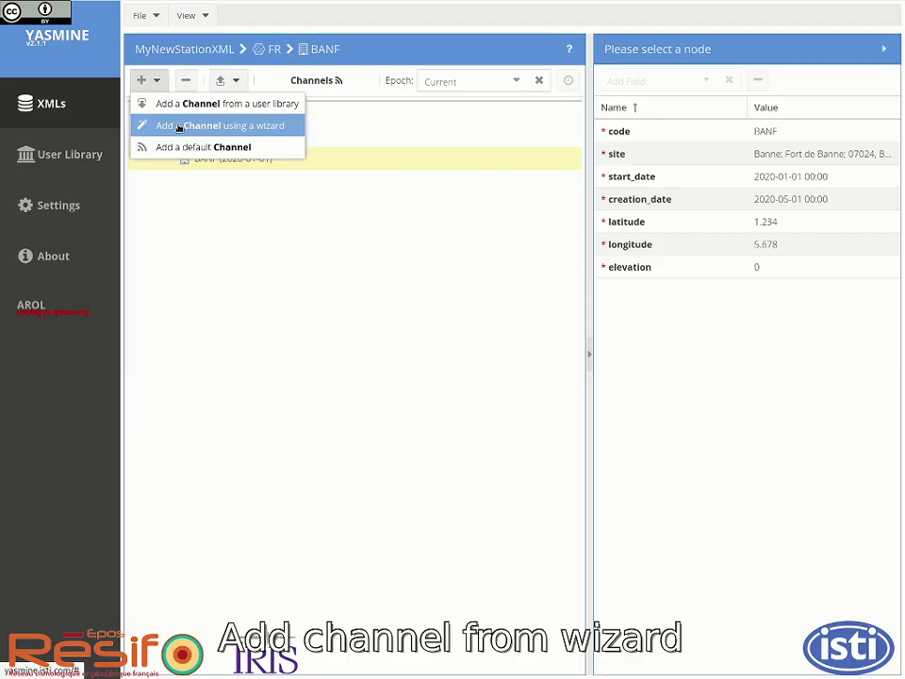
pyautogui.click(178, 127)
pyautogui.click(412, 248)
pyautogui.write('0')
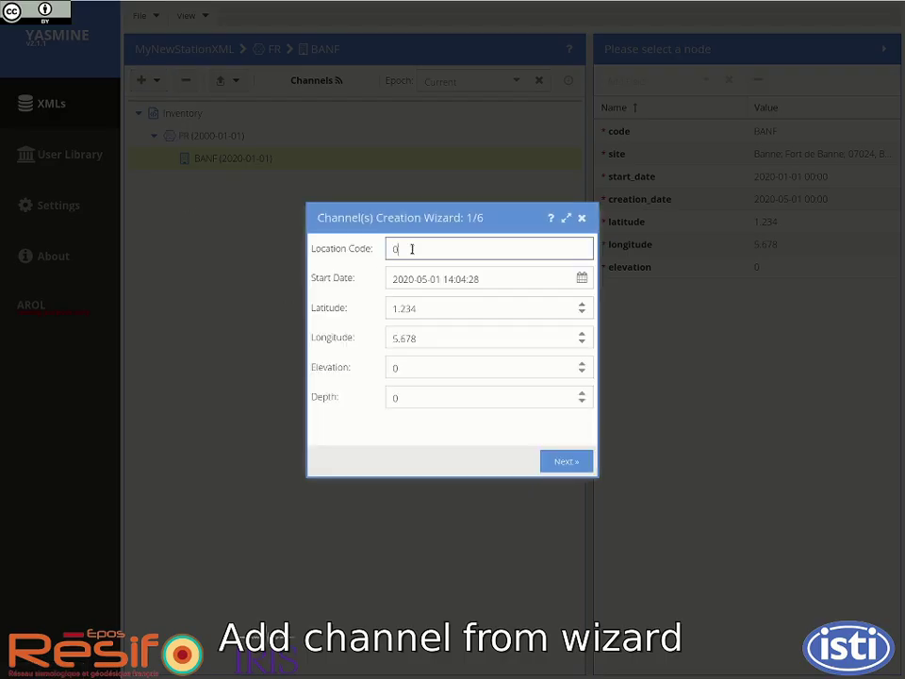
pyautogui.write('0')
# - Set the new channels' start date to January 1, 2020 and choose AROL as the response library
pyautogui.click(582, 279)
pyautogui.click(497, 310)
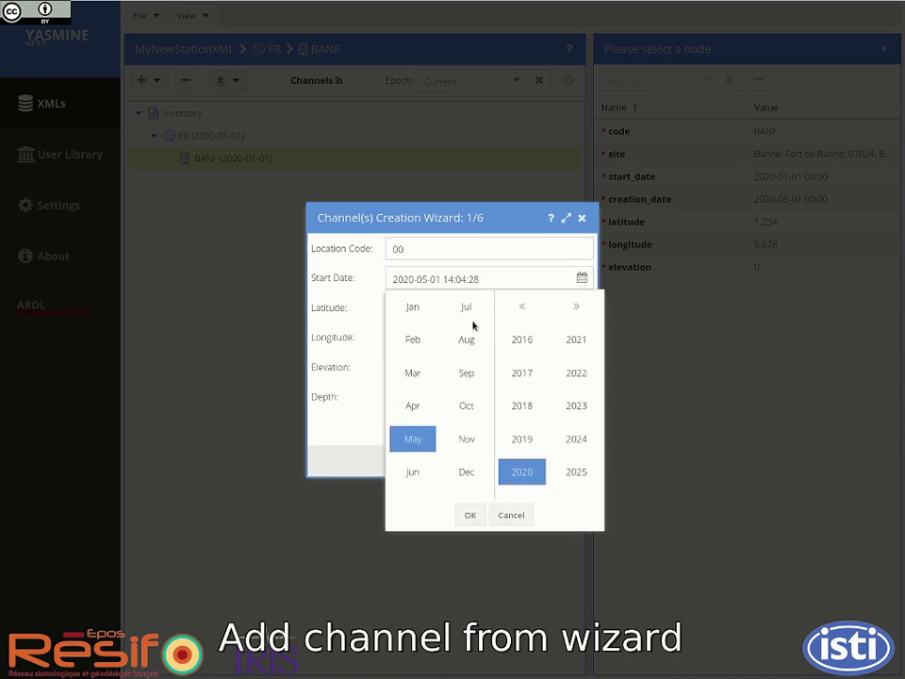
pyautogui.click(411, 309)
pyautogui.click(470, 515)
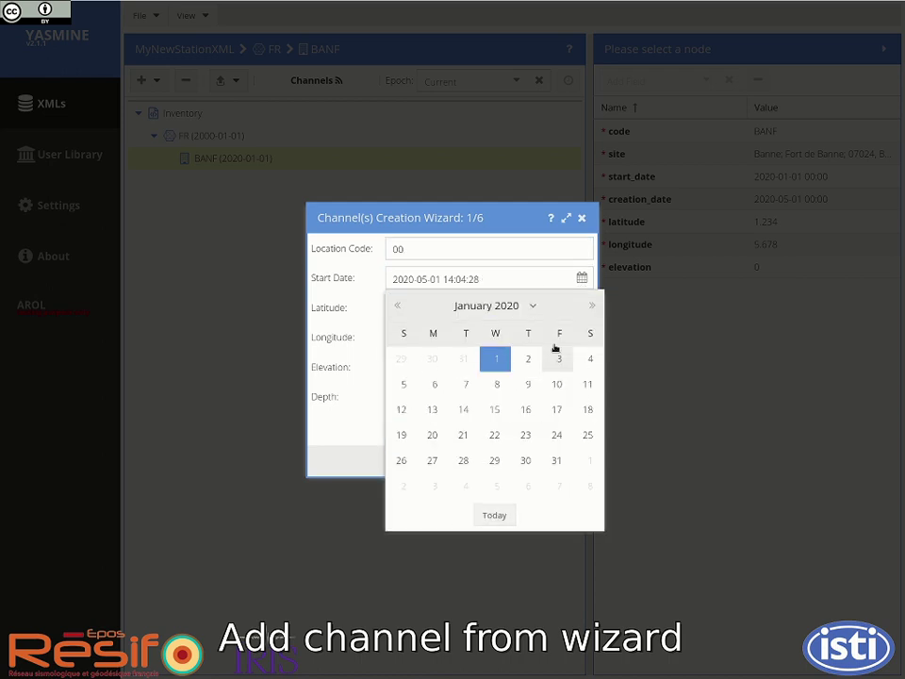
pyautogui.click(498, 359)
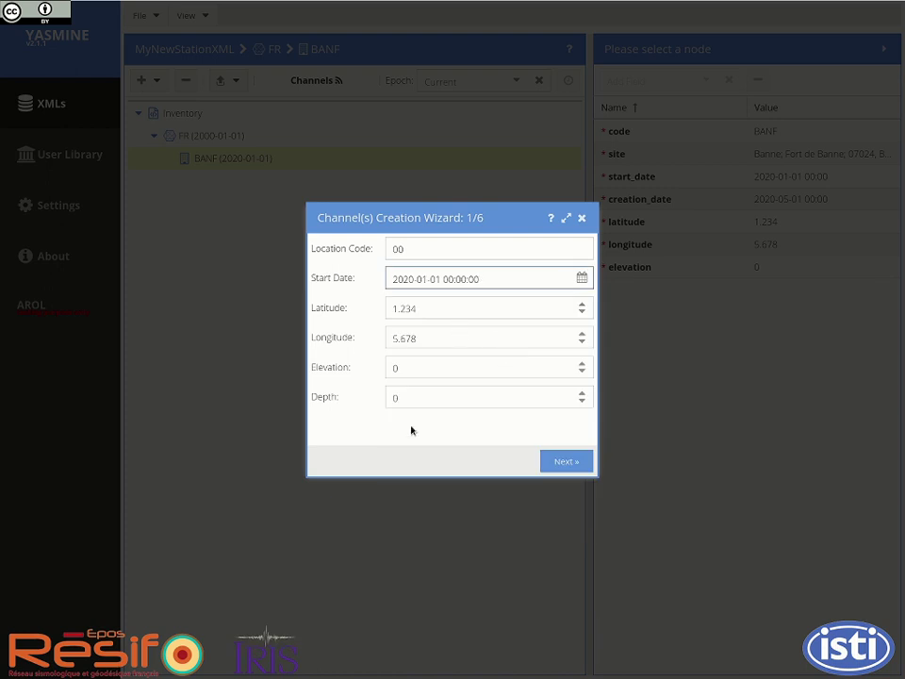
pyautogui.click(559, 464)
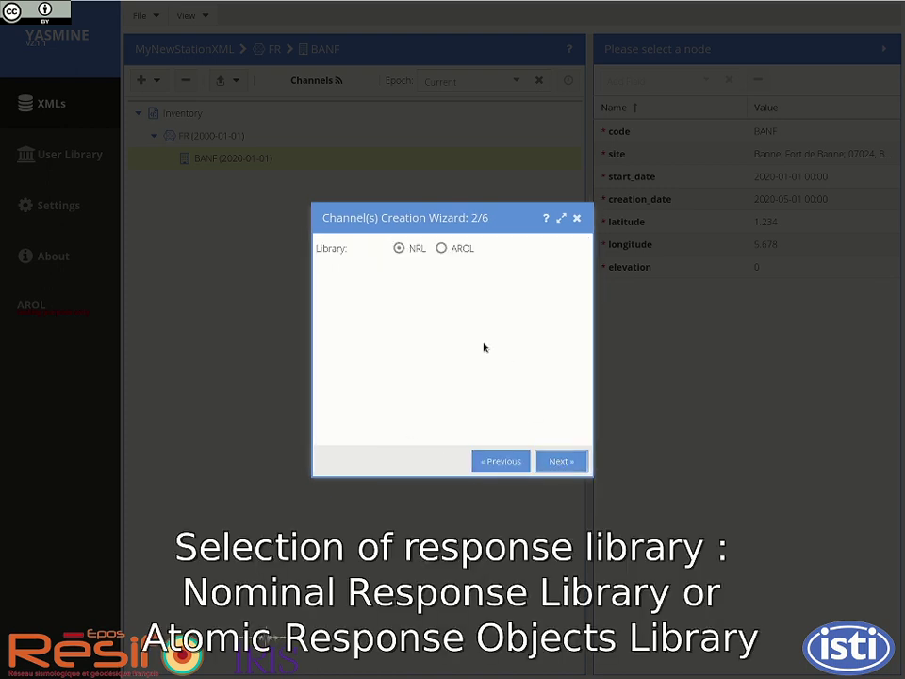
pyautogui.click(442, 249)
pyautogui.click(552, 462)
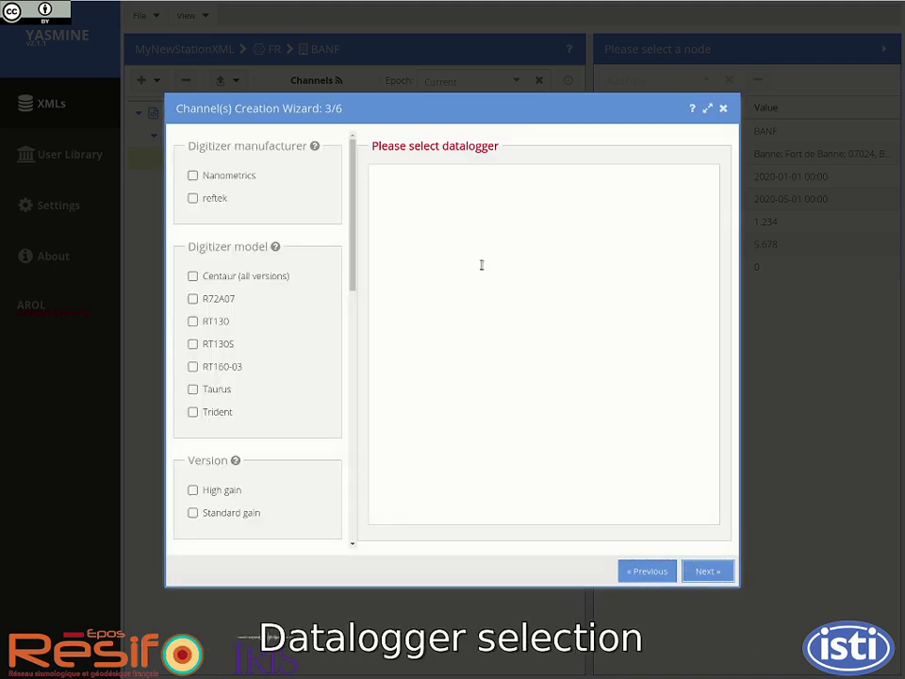
# - Select the Nanometrics Centaur (all versions) datalogger with high gain, DC removal off, frontend Gain 8 and 100 sps, and review its compiled response
pyautogui.click(214, 182)
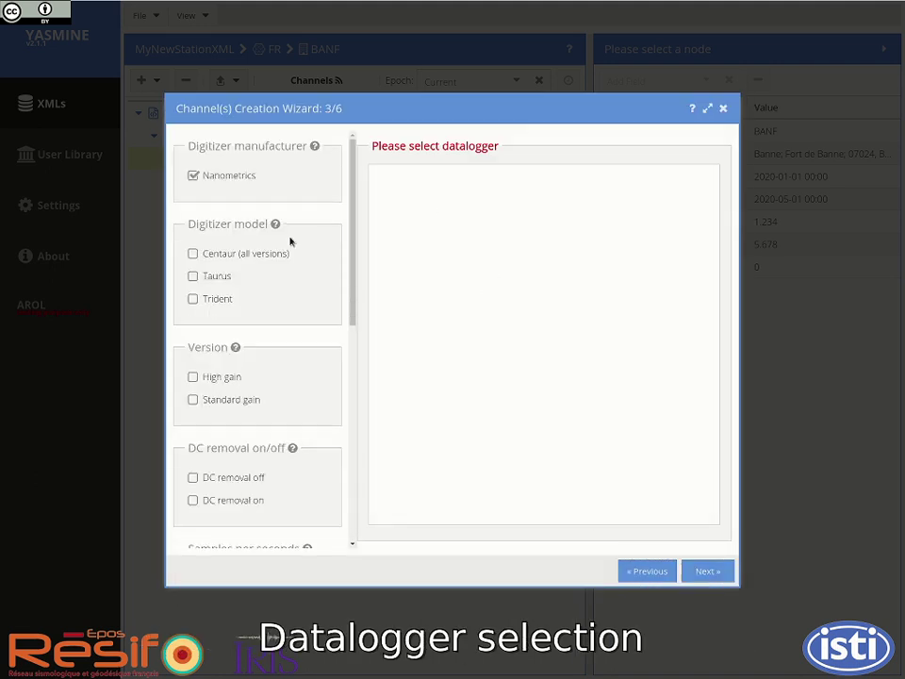
pyautogui.click(226, 254)
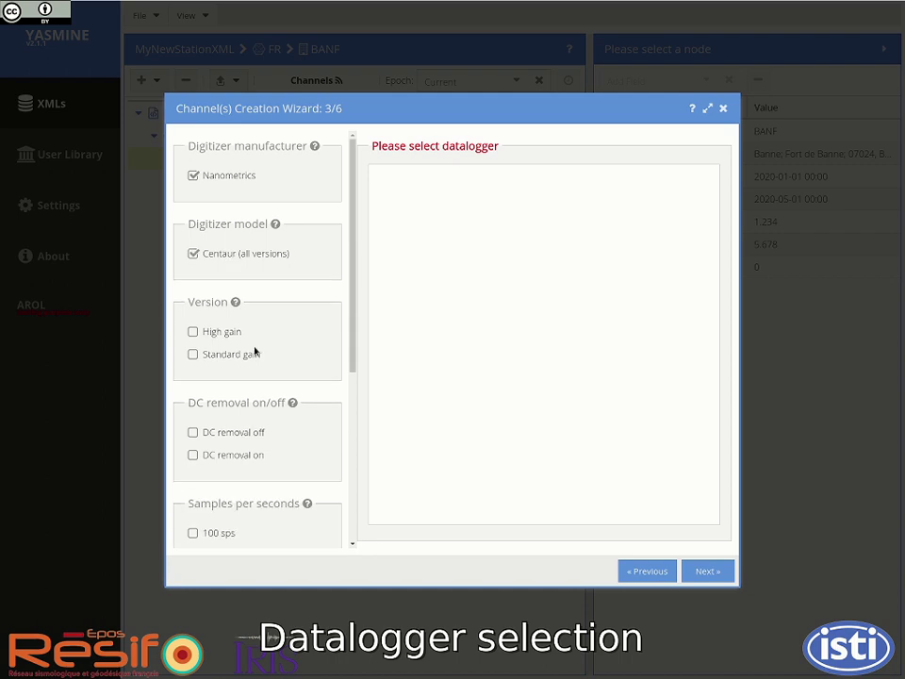
pyautogui.click(226, 434)
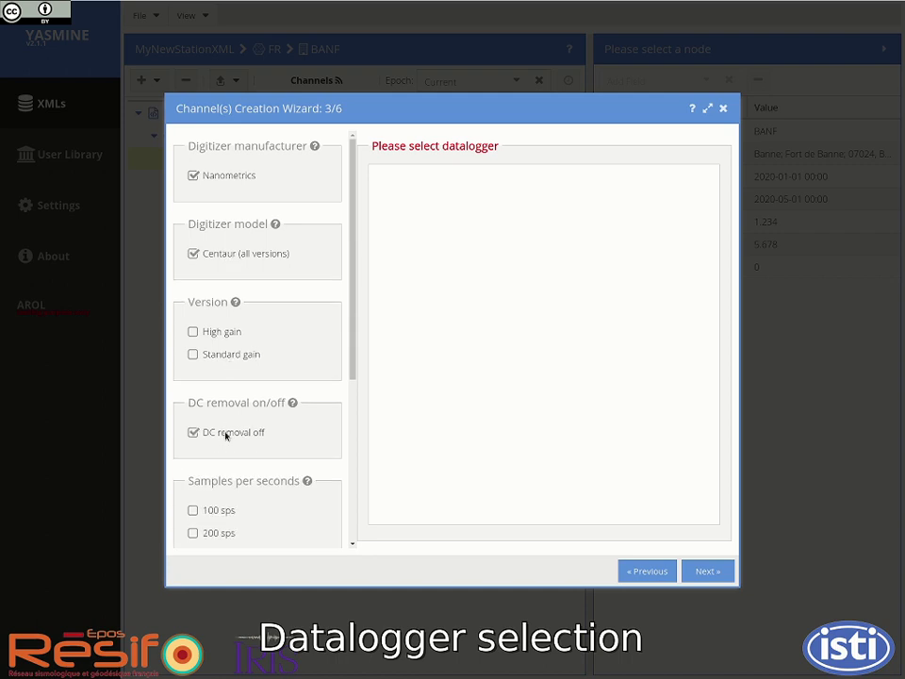
pyautogui.click(204, 337)
pyautogui.scroll(-2, 204, 349)
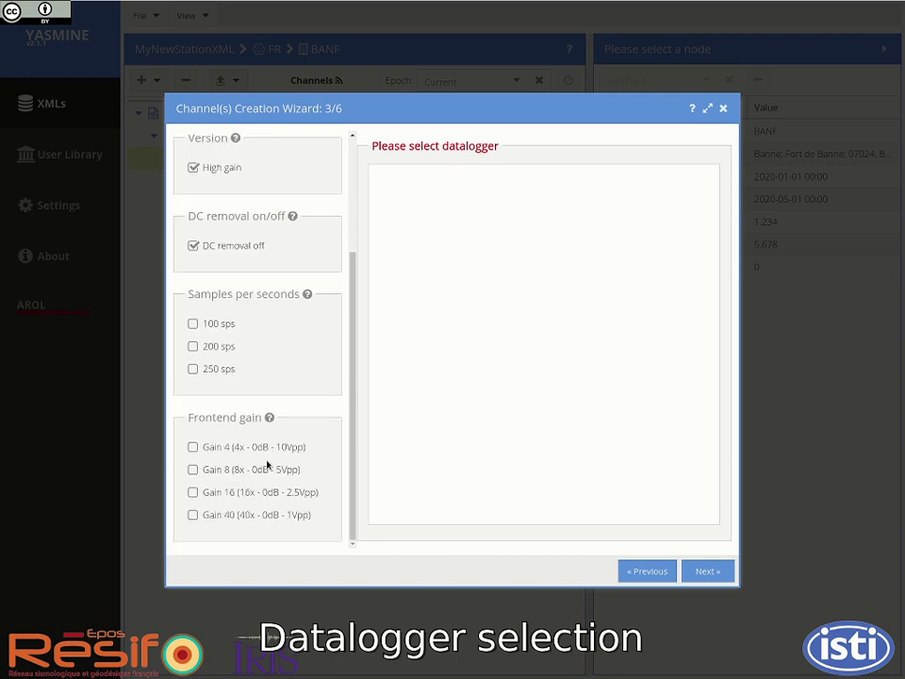
pyautogui.click(204, 471)
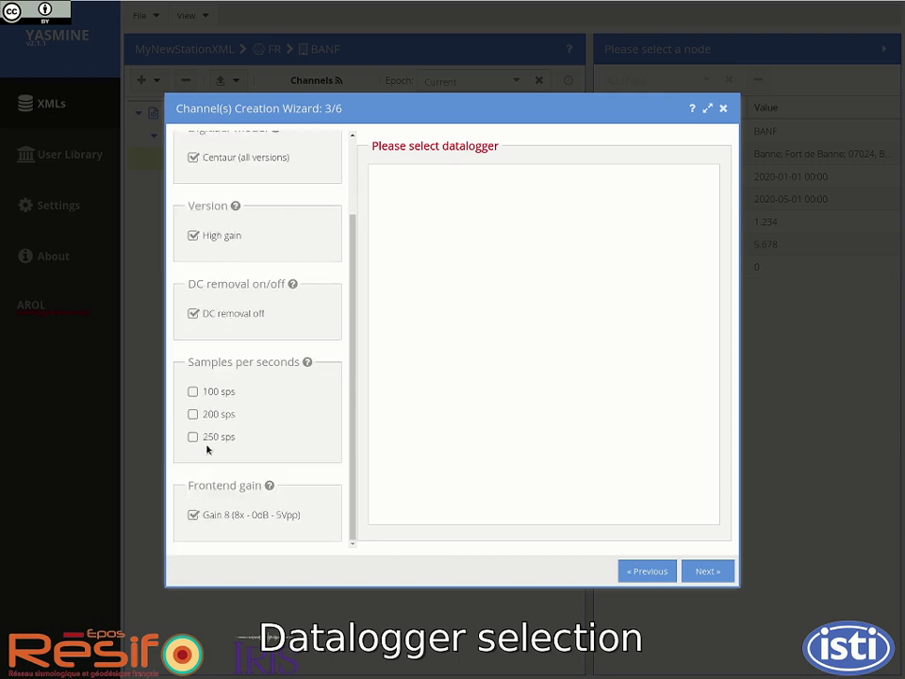
pyautogui.click(209, 392)
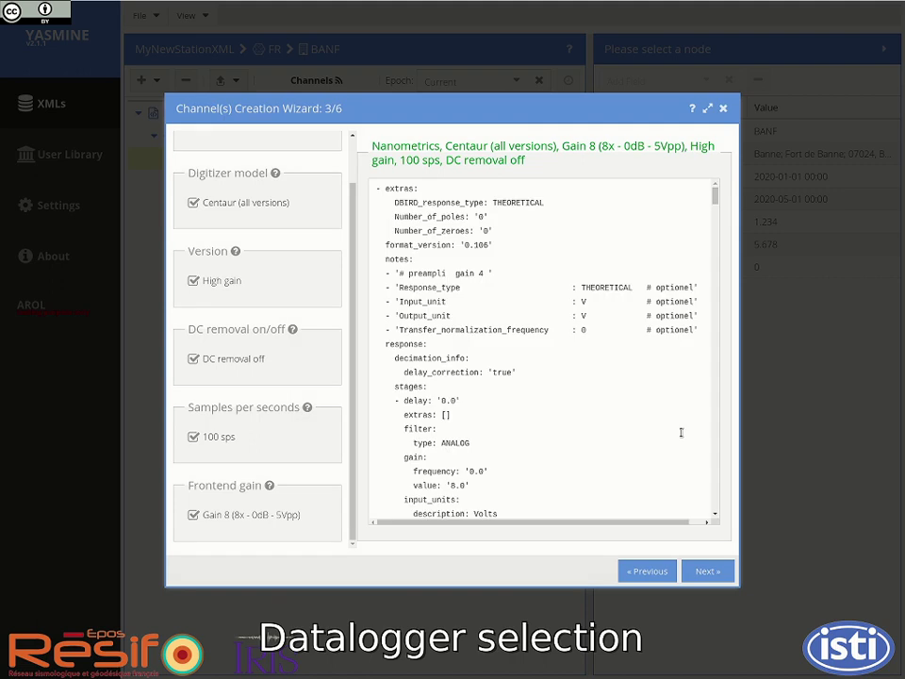
pyautogui.scroll(-8, 612, 401)
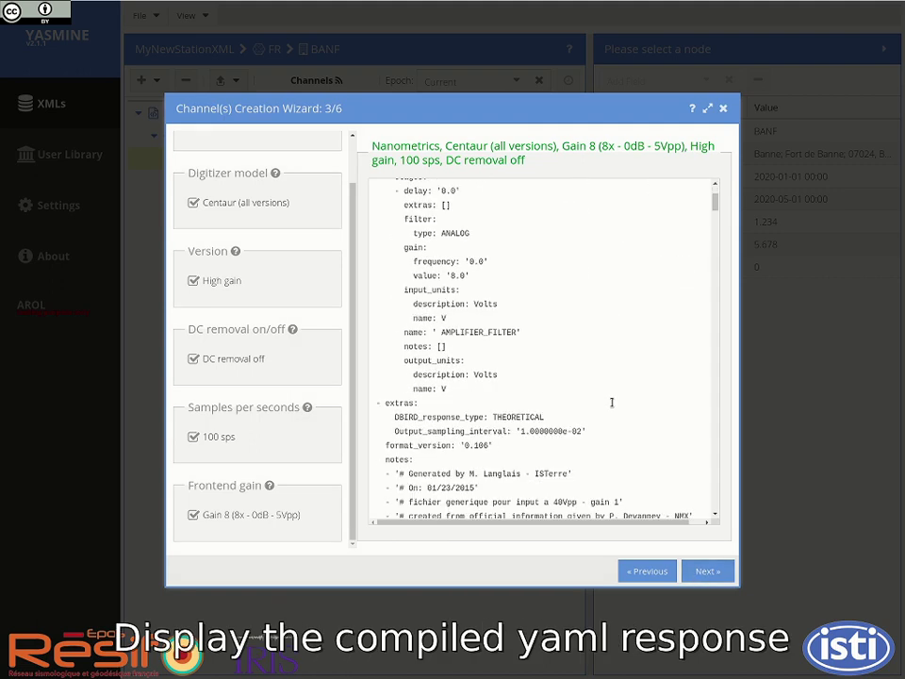
pyautogui.scroll(-10, 612, 402)
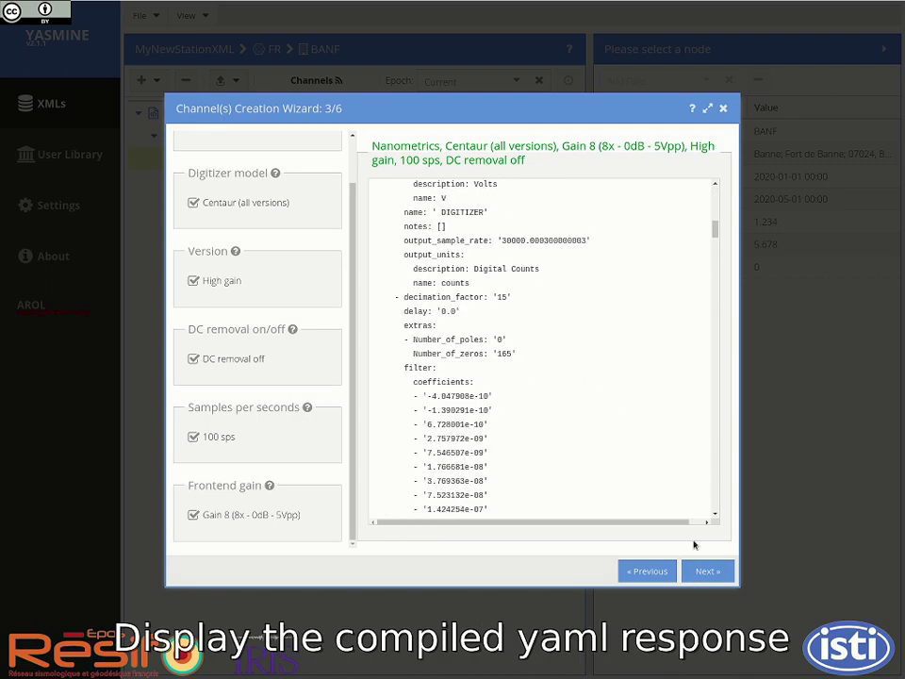
pyautogui.click(706, 573)
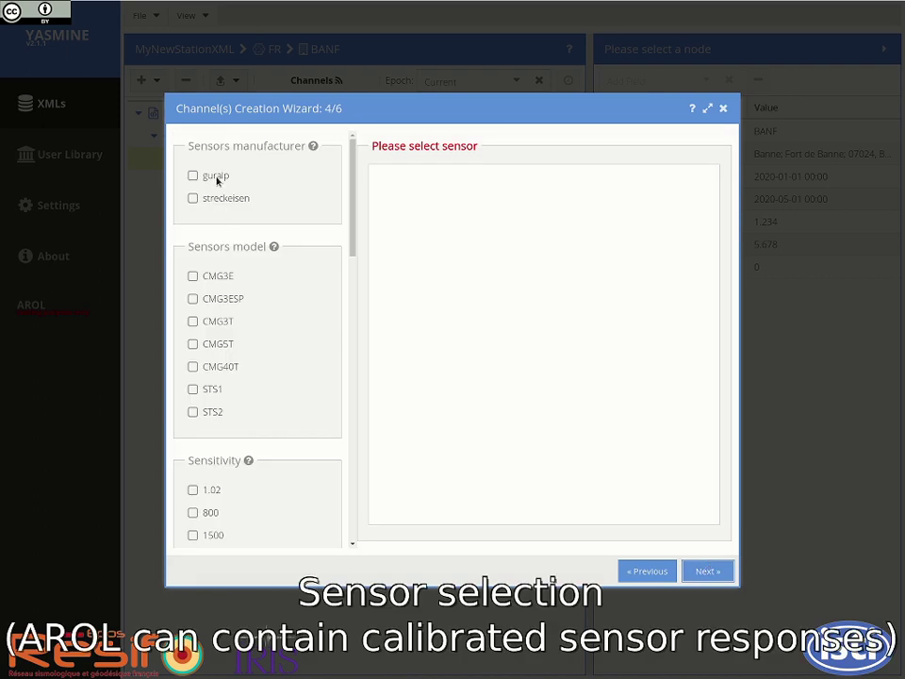
# - Select the guralp CMG40T sensor with a natural period of 60 and accept it
pyautogui.click(216, 180)
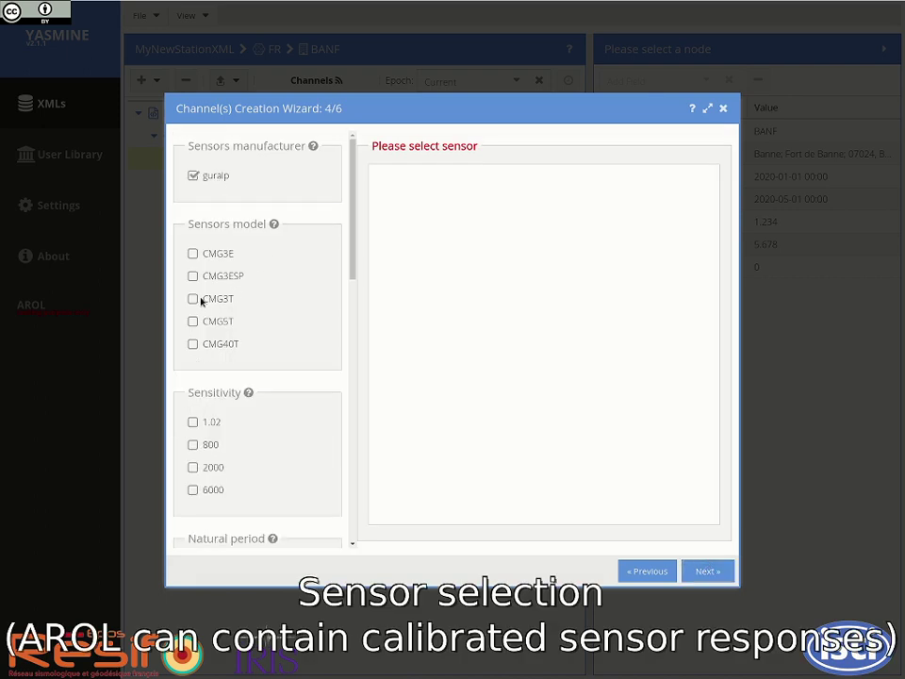
pyautogui.click(225, 348)
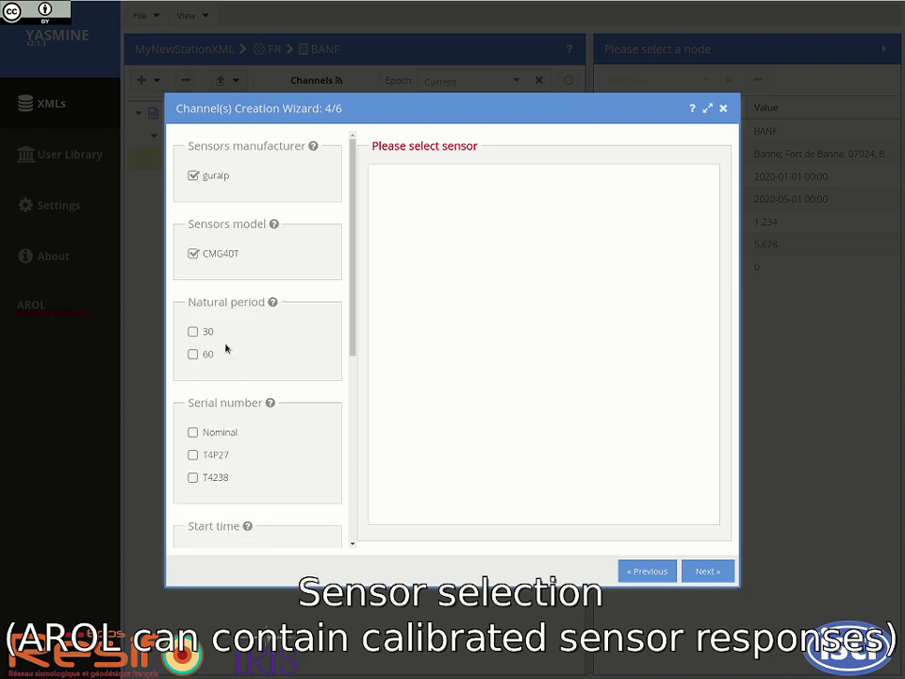
pyautogui.scroll(-1, 263, 328)
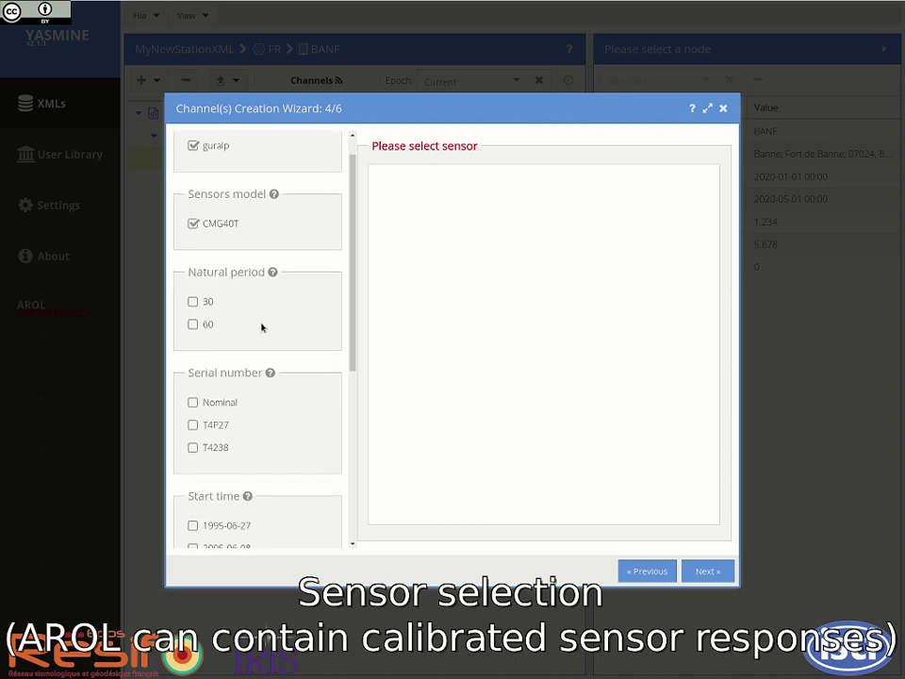
pyautogui.click(193, 325)
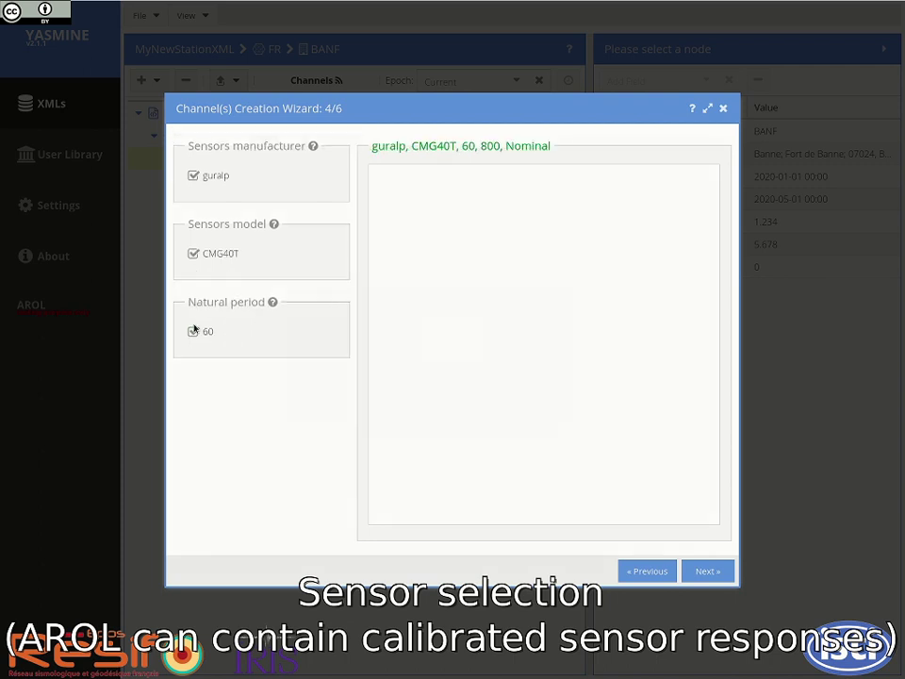
pyautogui.click(704, 572)
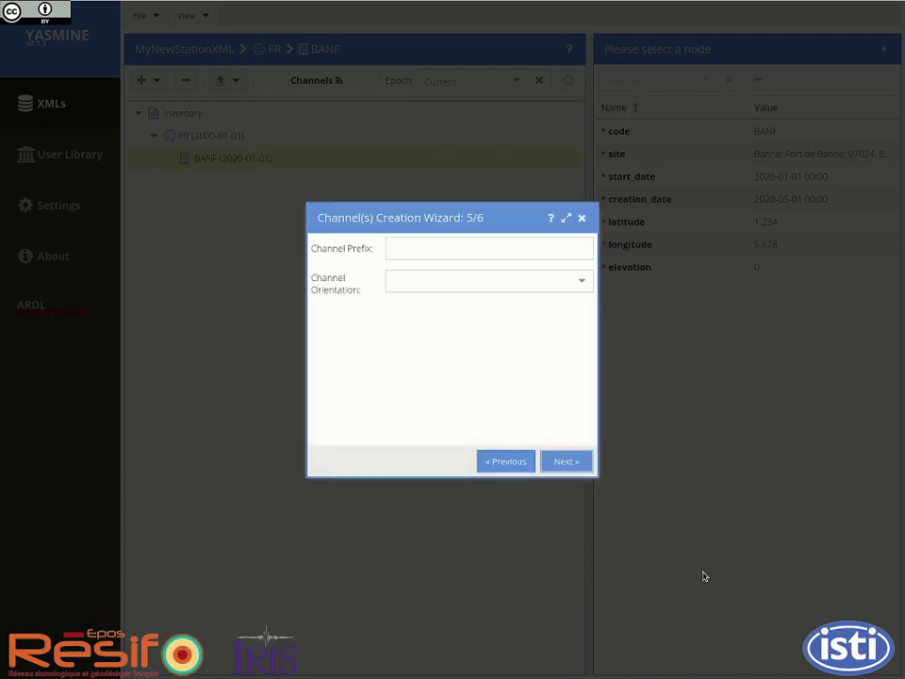
# - Set the channel prefix to HH and the channel orientation to Z12 (3 channels)
pyautogui.click(535, 245)
pyautogui.write('HH')
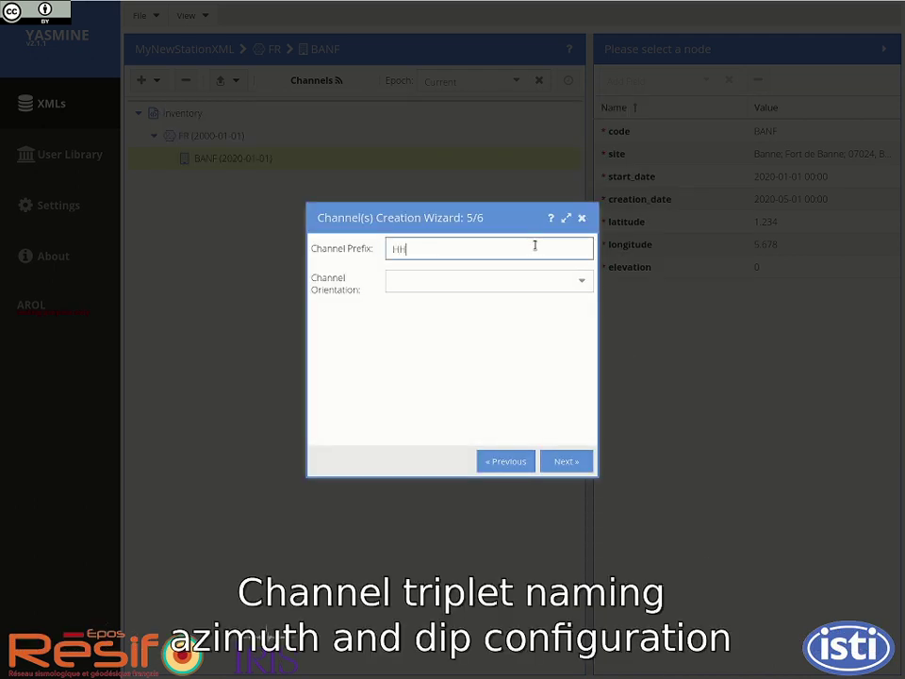
pyautogui.click(518, 279)
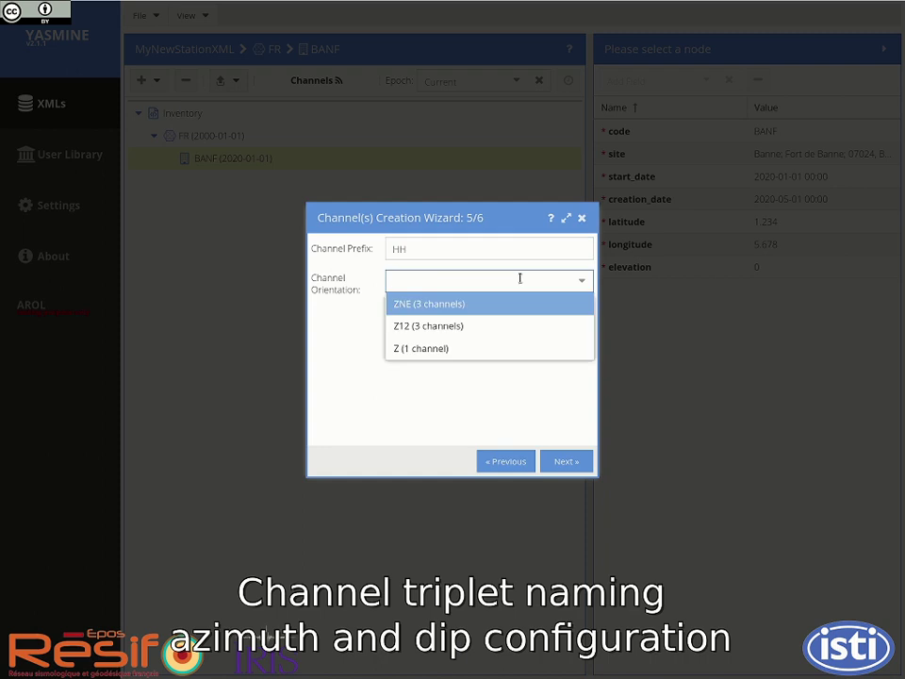
pyautogui.click(491, 326)
pyautogui.click(566, 461)
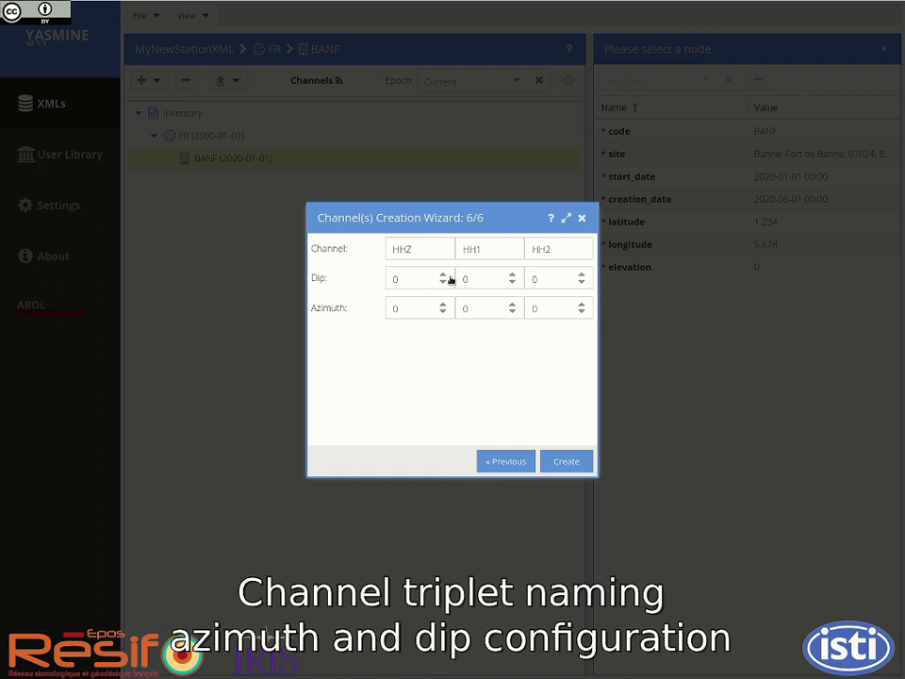
# - Create the three channels with azimuth 120 for HH1, azimuth 210 for HH2 and dip -90 for HHZ
pyautogui.doubleClick(492, 278)
pyautogui.doubleClick(484, 308)
pyautogui.doubleClick(548, 309)
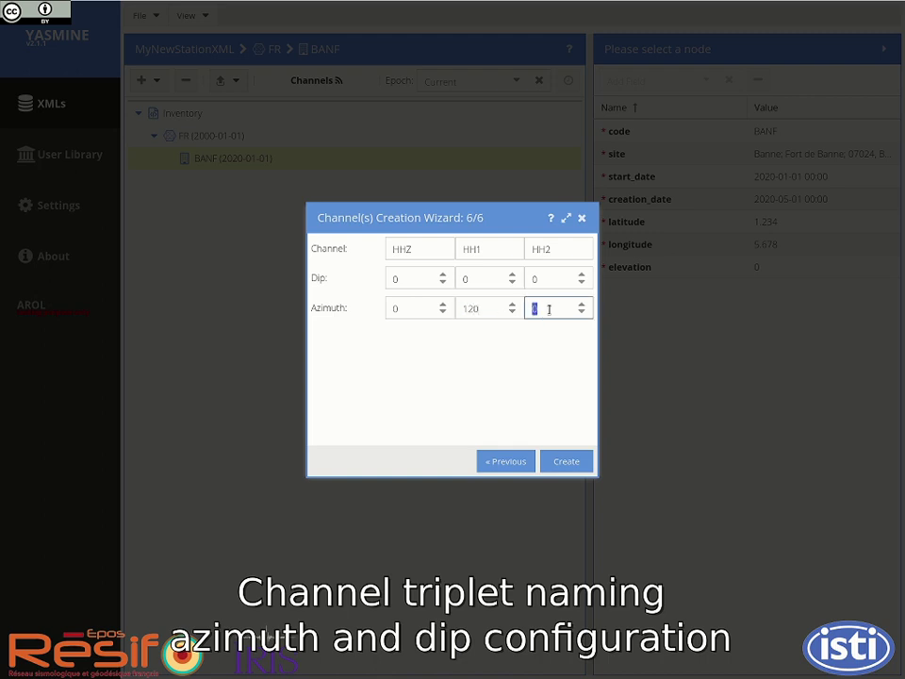
pyautogui.write('21')
pyautogui.doubleClick(413, 280)
pyautogui.write('-90')
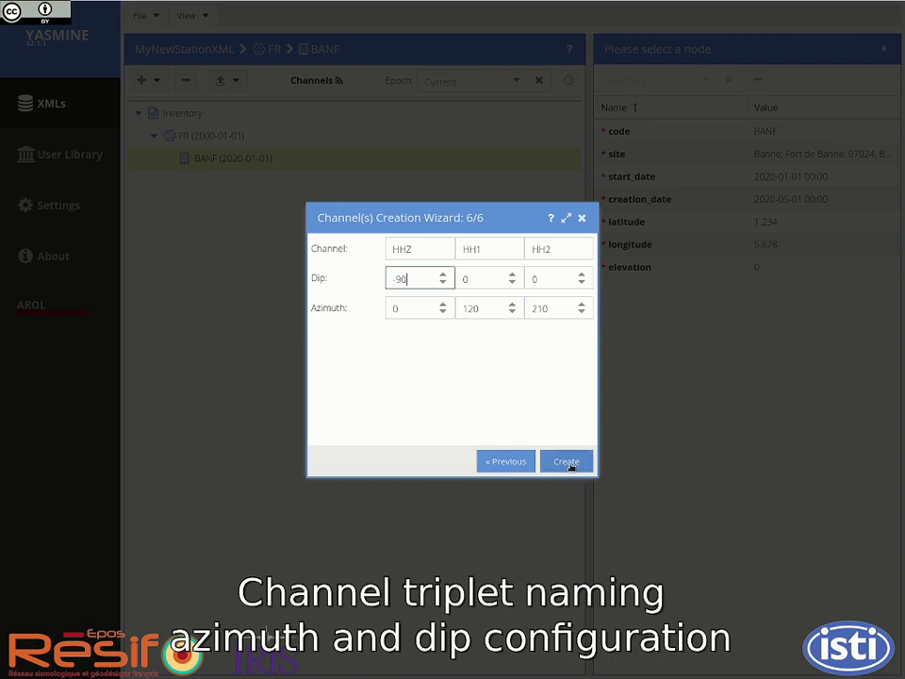
pyautogui.click(568, 462)
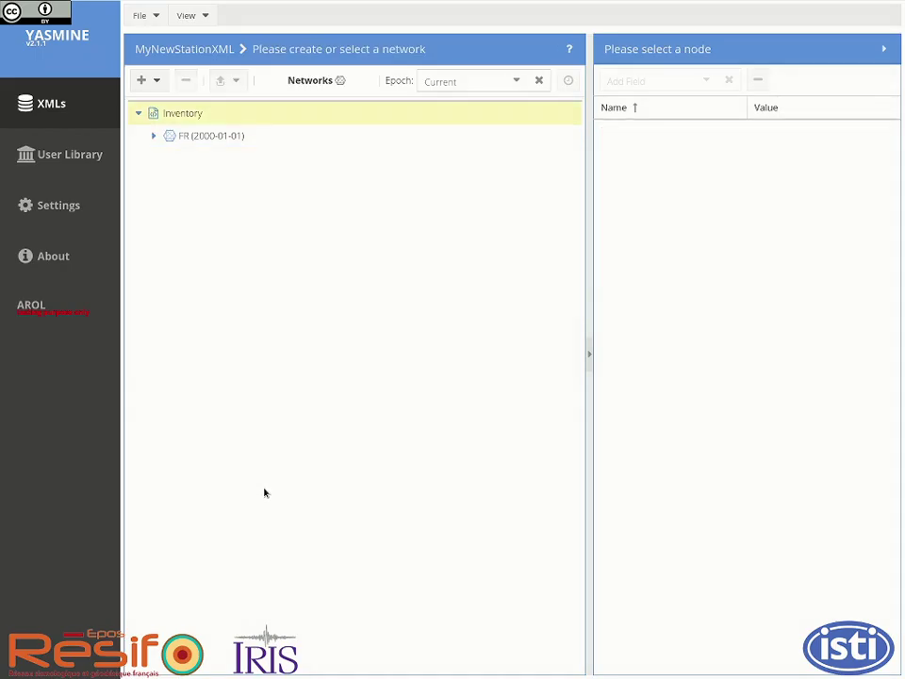
# - Expand the FR network and BANF station, and open the response of channel 00.HHZ
pyautogui.click(155, 137)
pyautogui.click(168, 159)
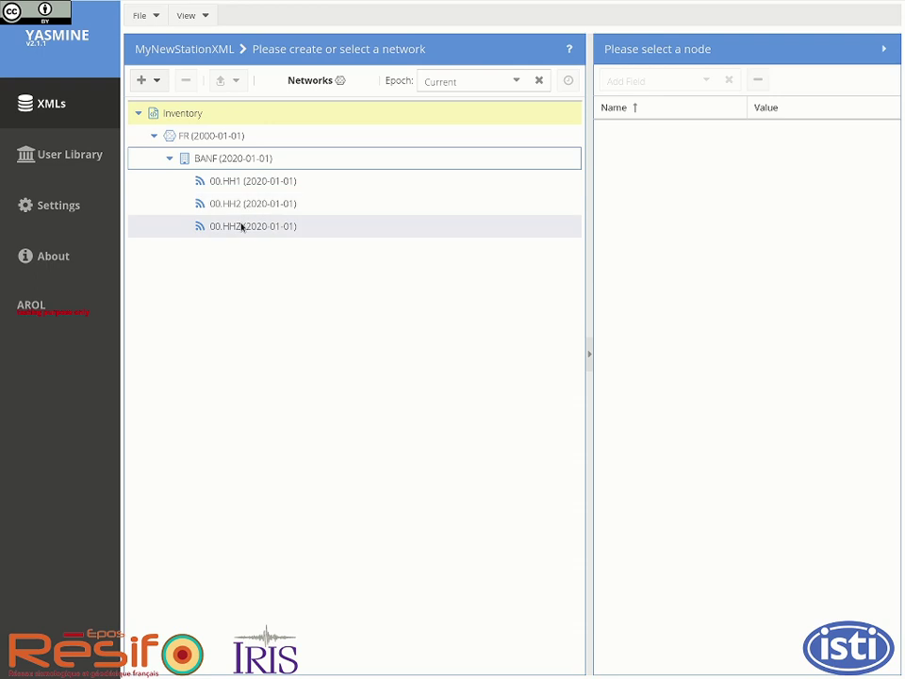
pyautogui.click(241, 226)
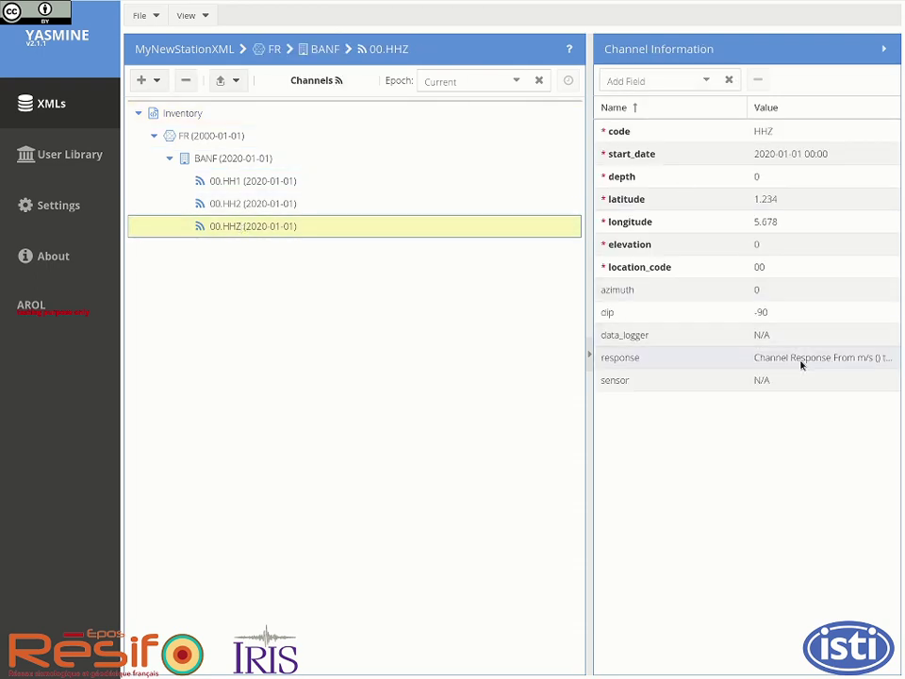
pyautogui.doubleClick(801, 365)
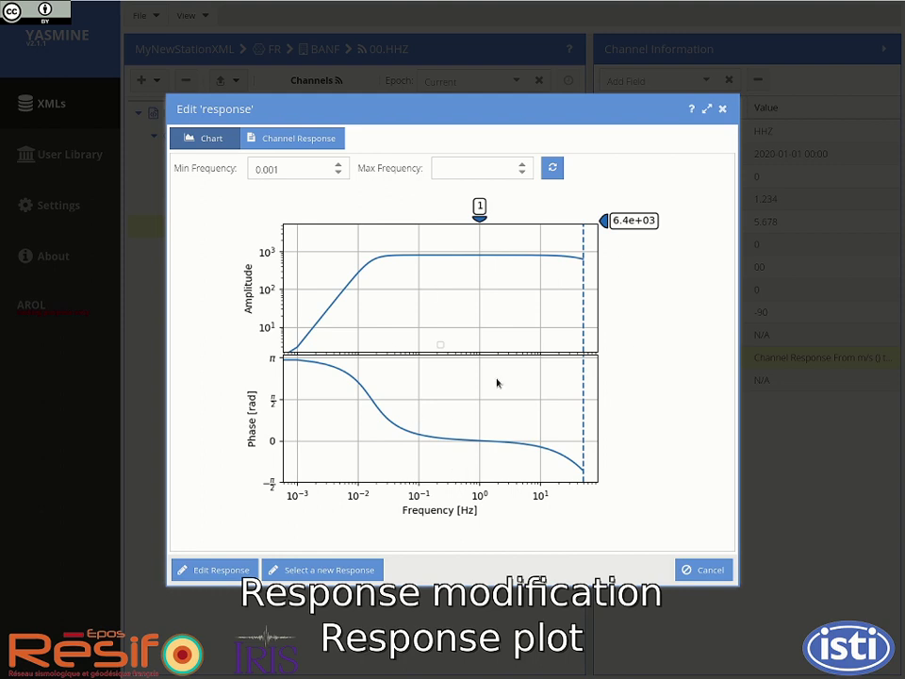
# - Replot the response with a maximum frequency of 100, and view the channel response's text summary
pyautogui.click(483, 167)
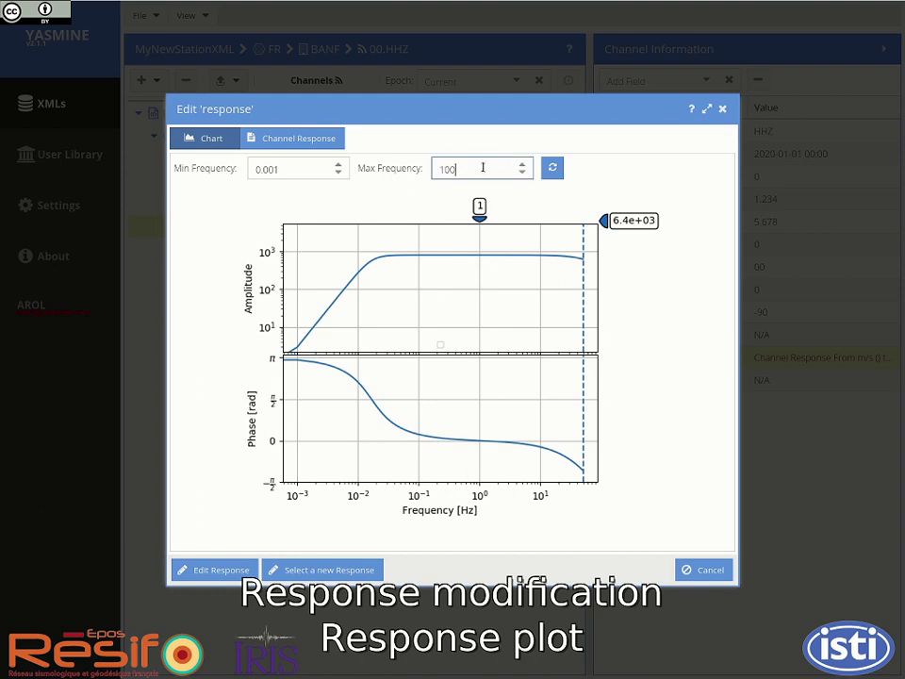
pyautogui.click(552, 167)
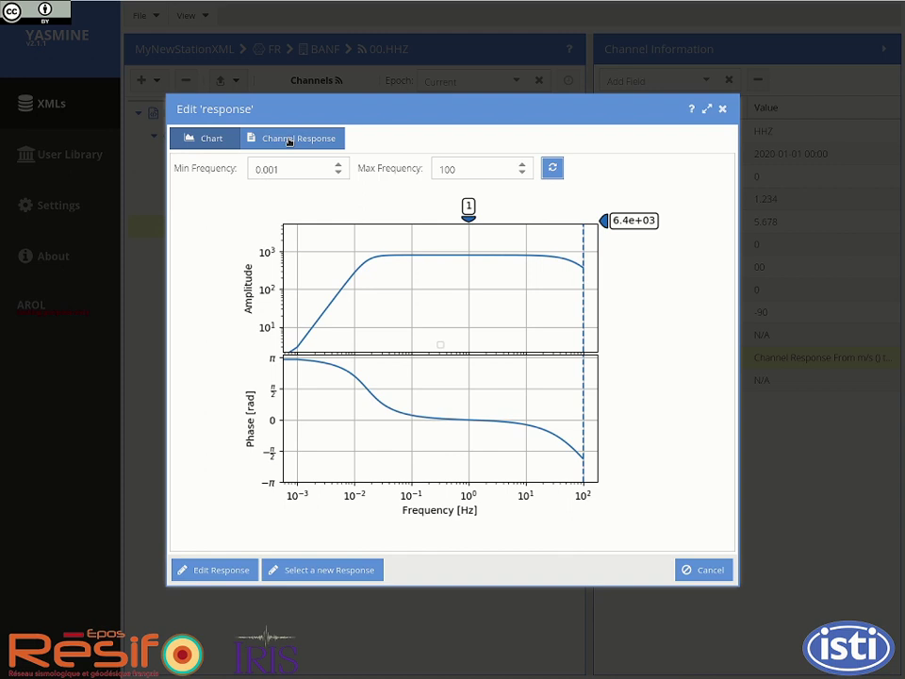
pyautogui.click(289, 139)
pyautogui.click(207, 138)
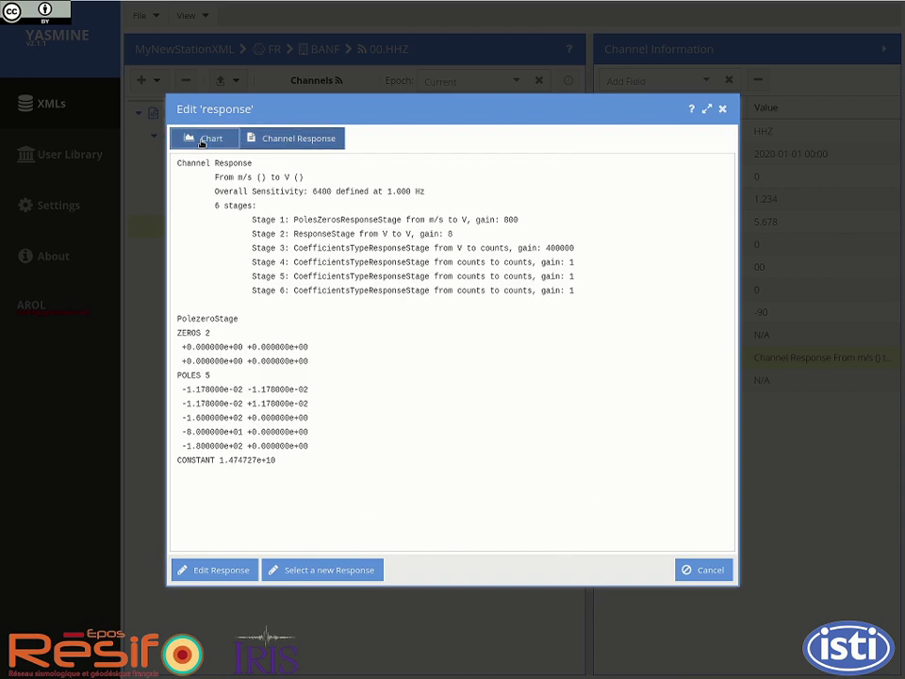
# - Open the HHZ response for stage editing, expand all its nodes and select the InstrumentSensitivity value
pyautogui.click(223, 571)
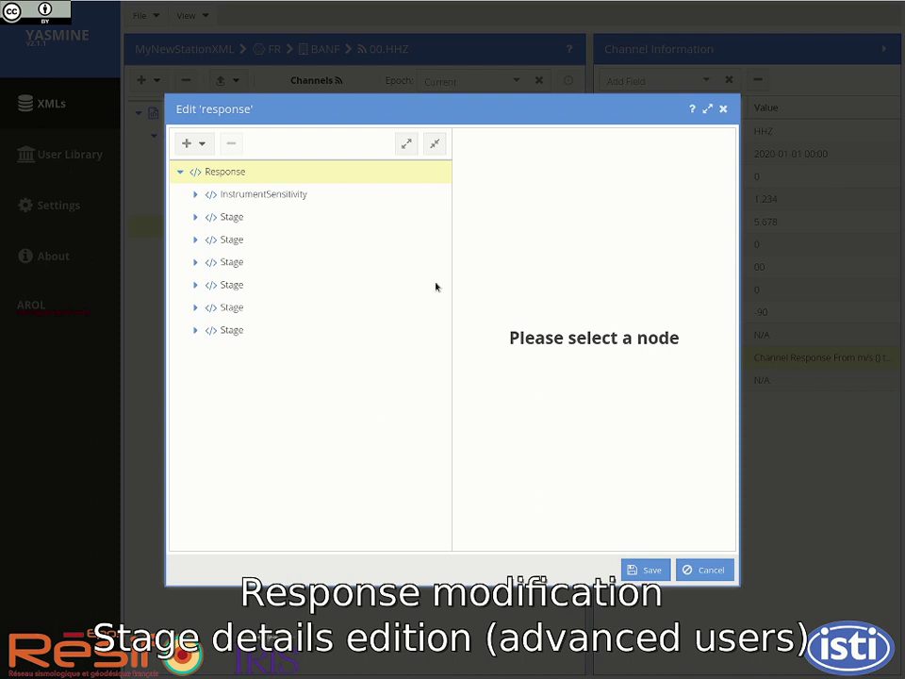
pyautogui.click(406, 144)
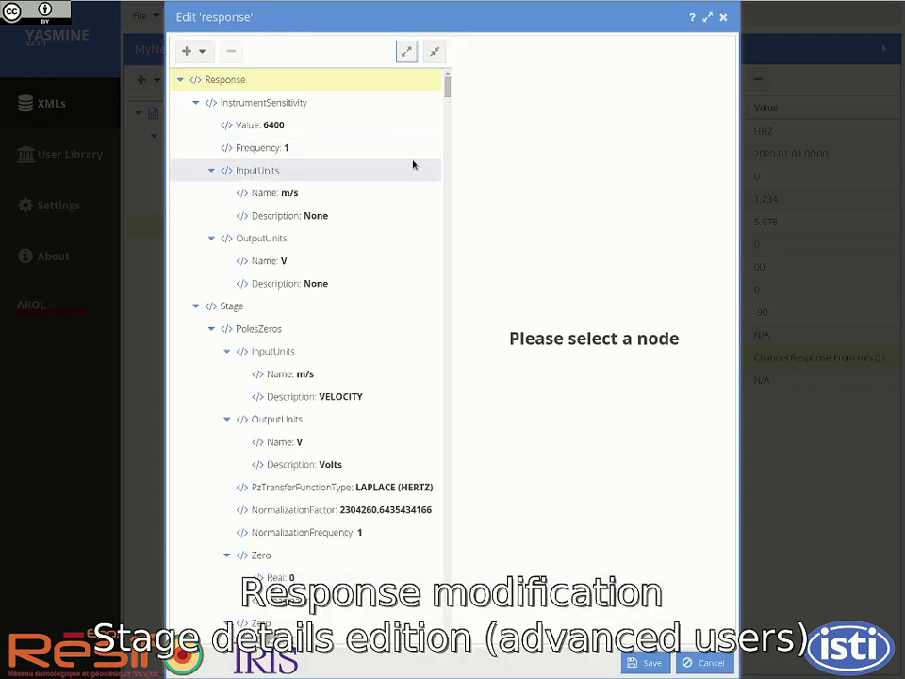
pyautogui.scroll(-1, 412, 164)
pyautogui.click(277, 96)
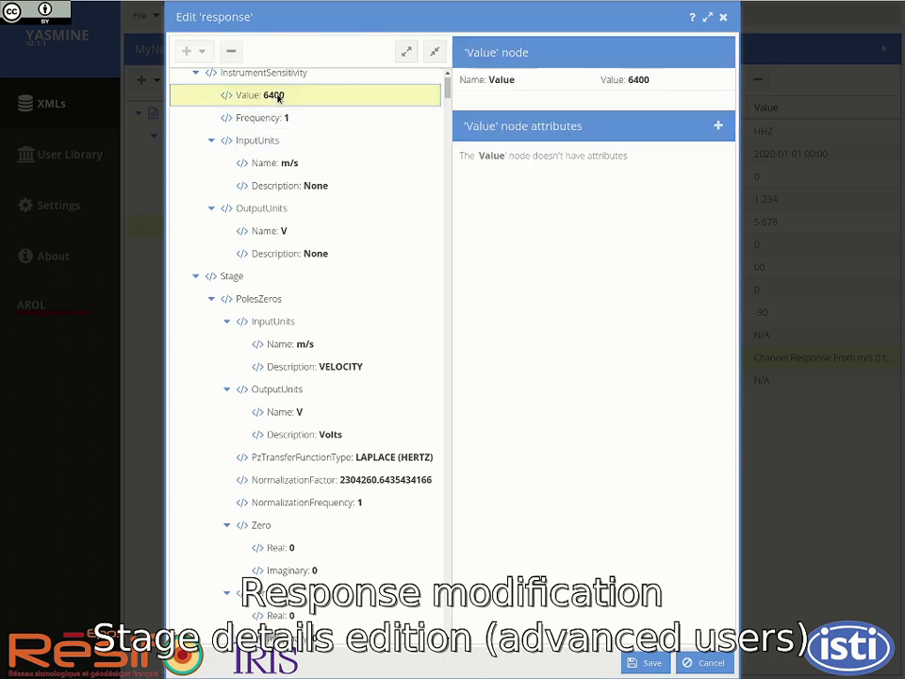
pyautogui.scroll(1, 375, 163)
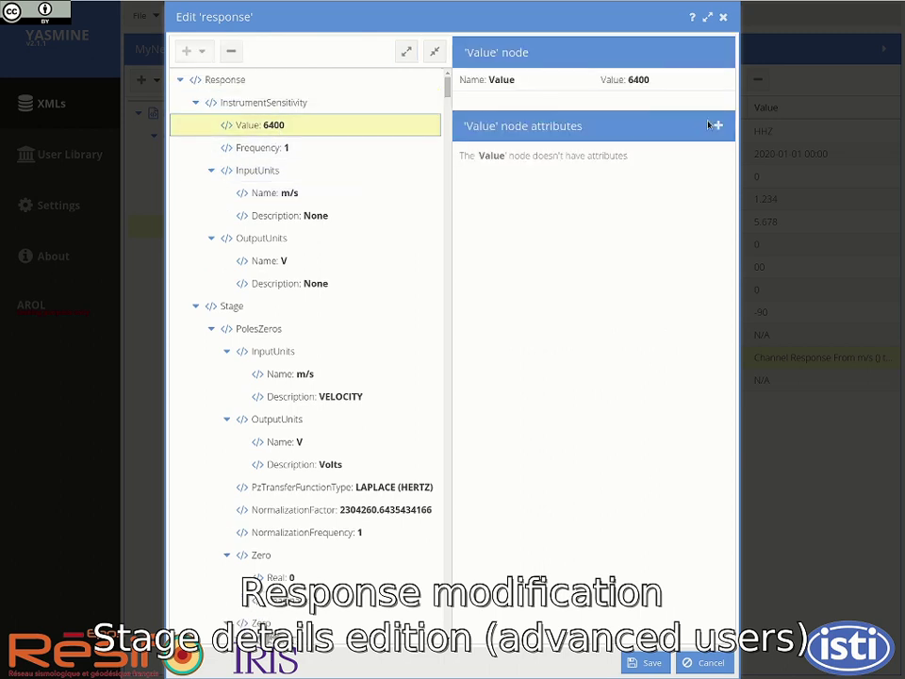
# - Collapse the first stage and set the StageGain value of the second stage to 16
pyautogui.scroll(-3, 355, 299)
pyautogui.scroll(-4, 360, 299)
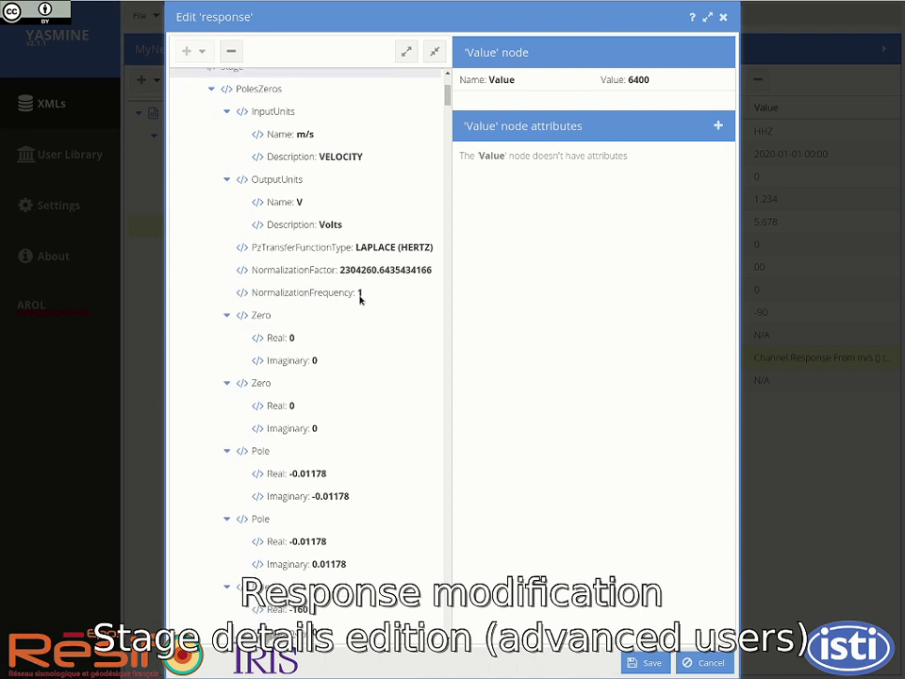
pyautogui.scroll(3, 360, 300)
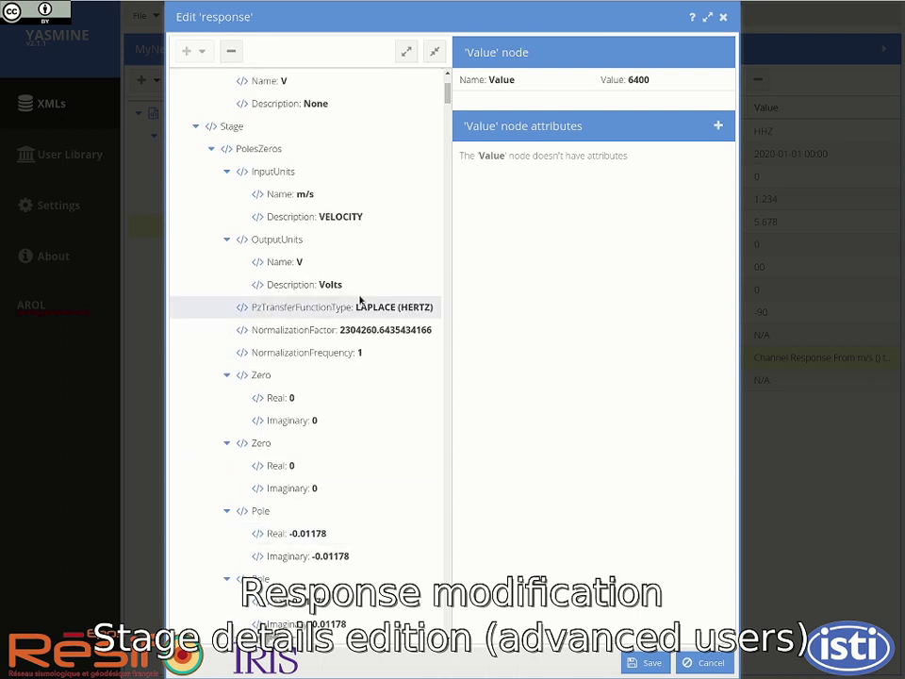
pyautogui.click(196, 129)
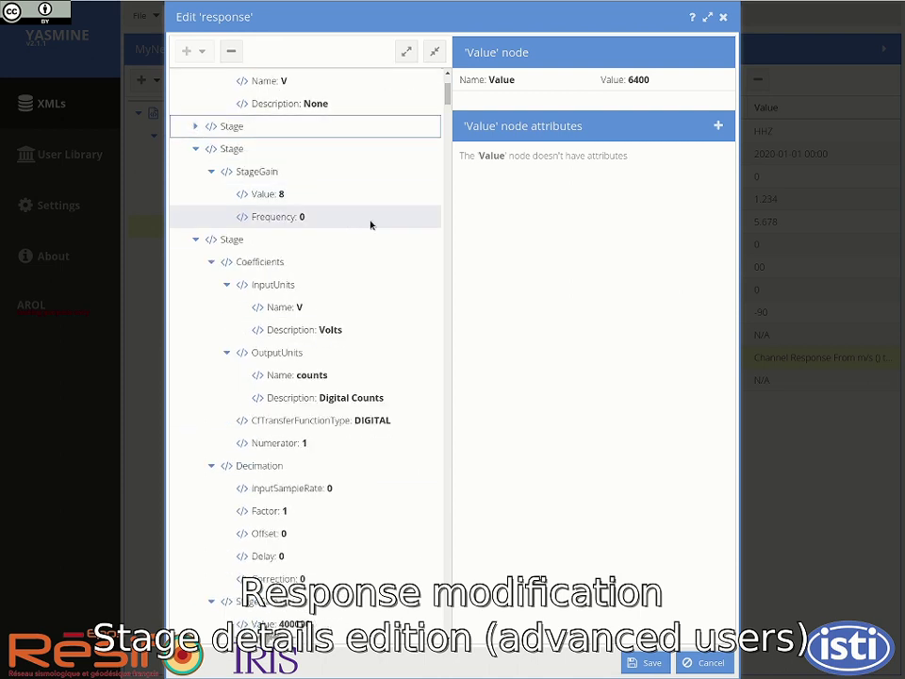
pyautogui.scroll(-1, 369, 225)
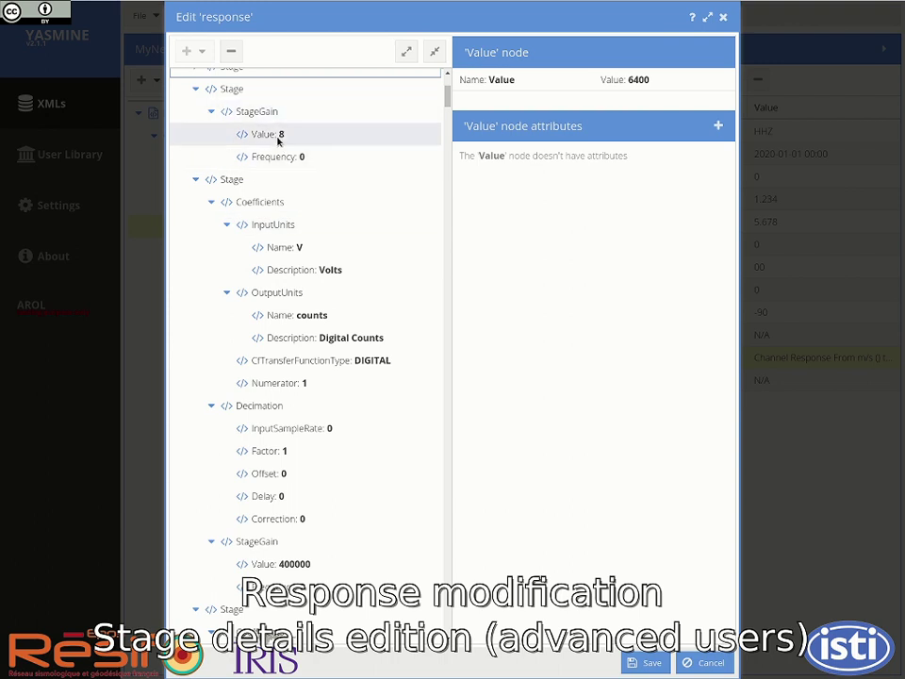
pyautogui.click(657, 81)
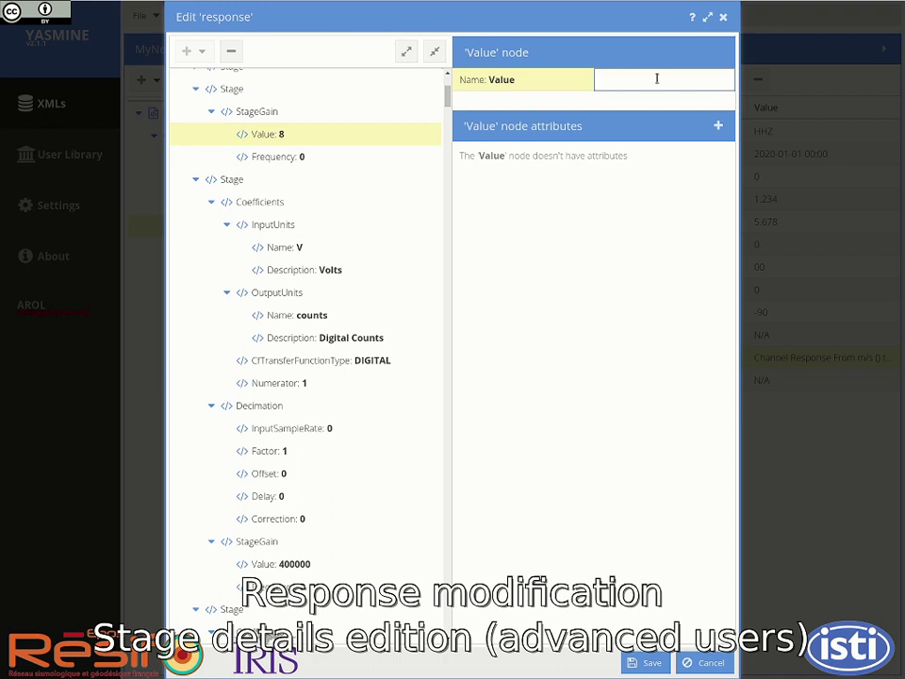
pyautogui.press('Return')
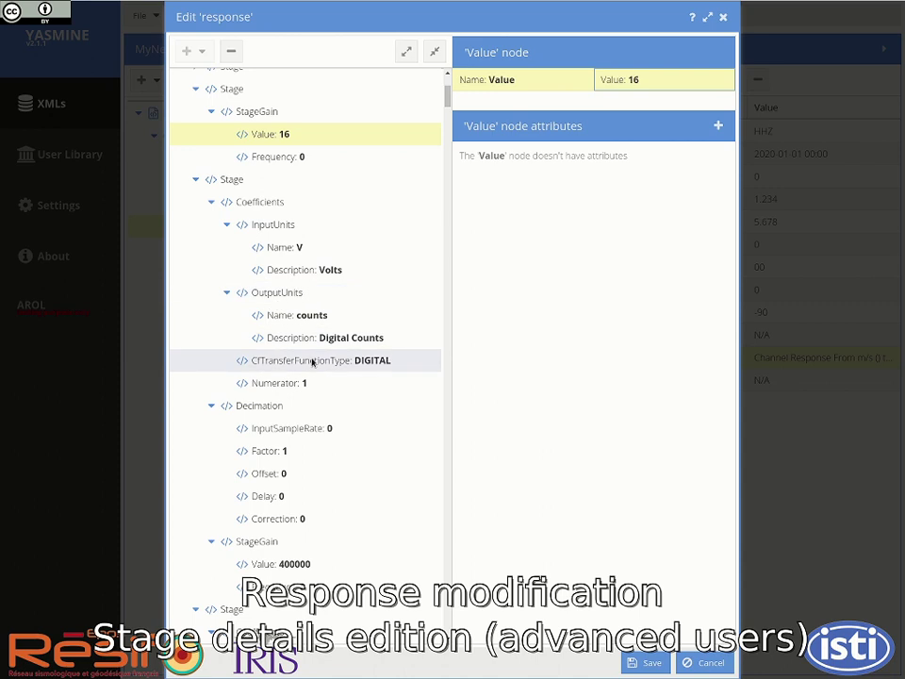
# - Collapse all remaining expanded stages, then check the InstrumentSensitivity value and collapse its node
pyautogui.click(196, 91)
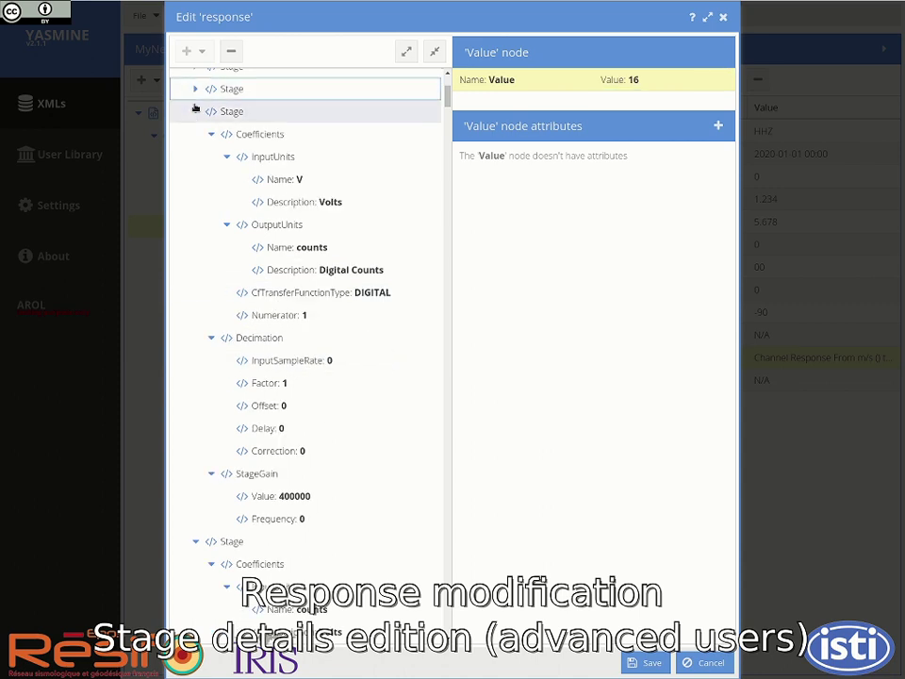
pyautogui.click(196, 113)
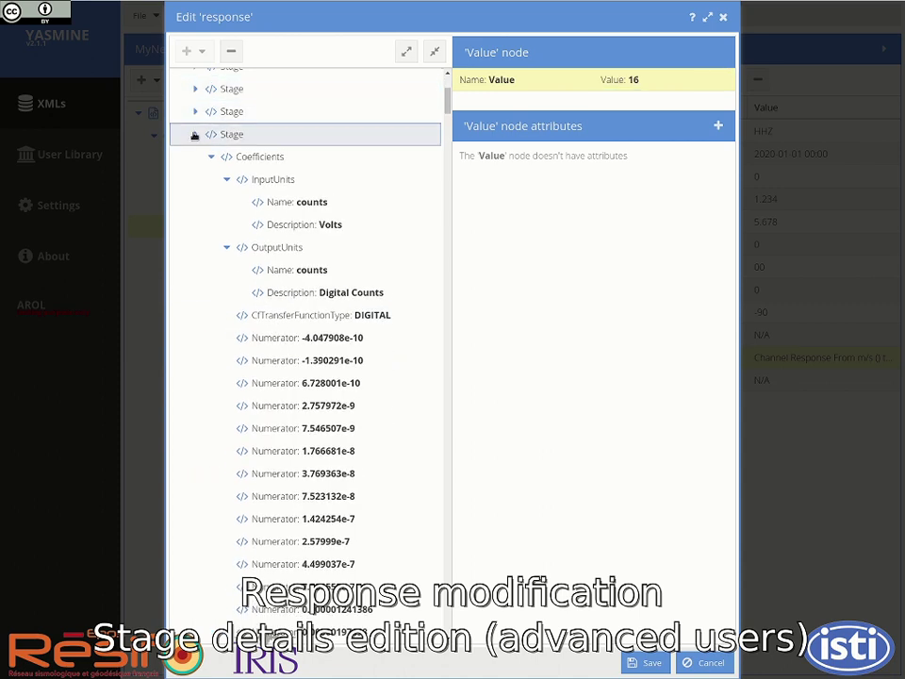
pyautogui.click(195, 135)
pyautogui.click(198, 161)
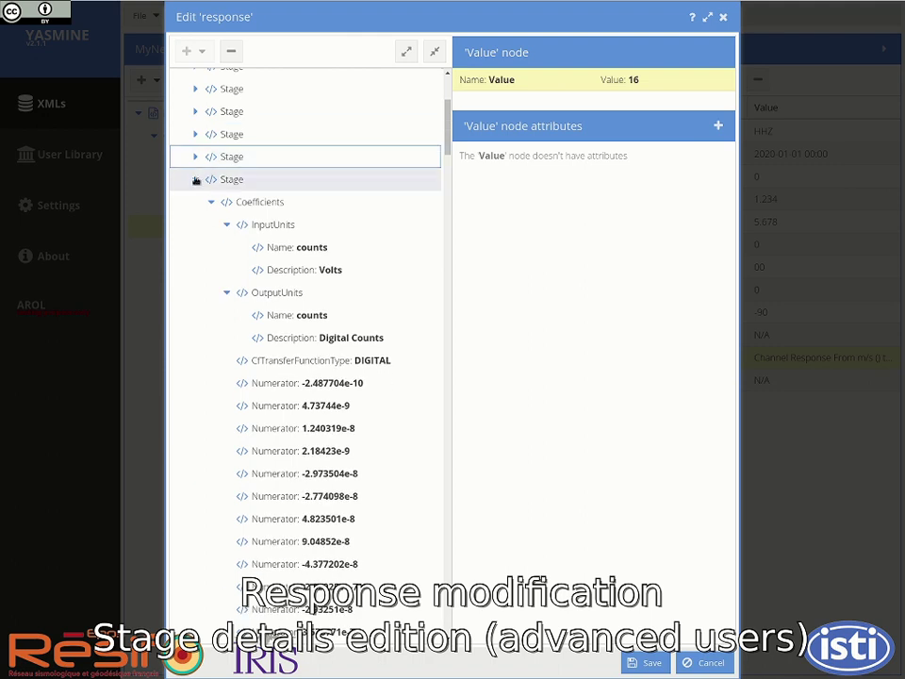
pyautogui.click(197, 180)
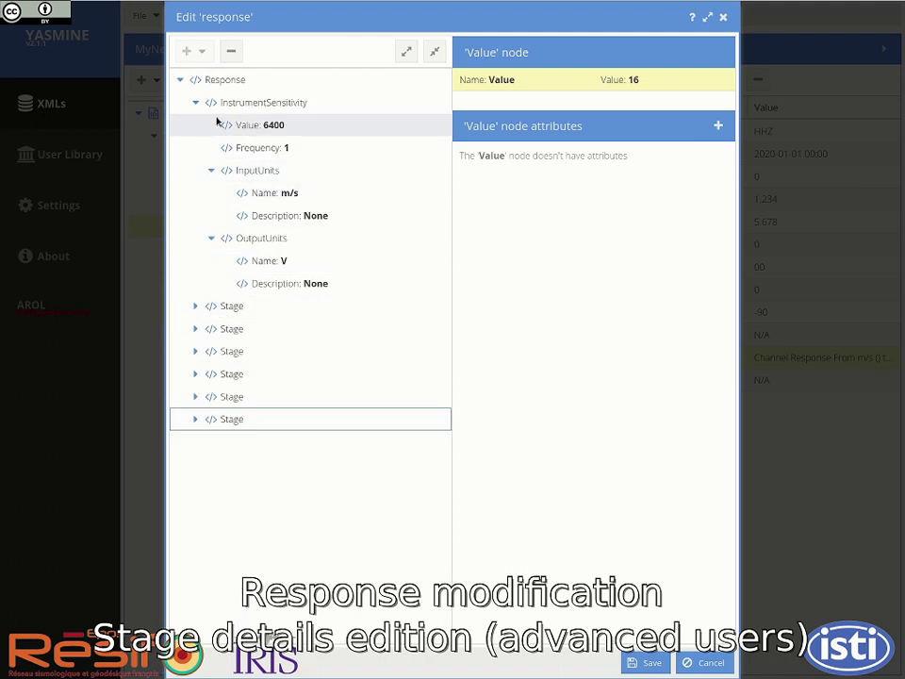
pyautogui.click(260, 127)
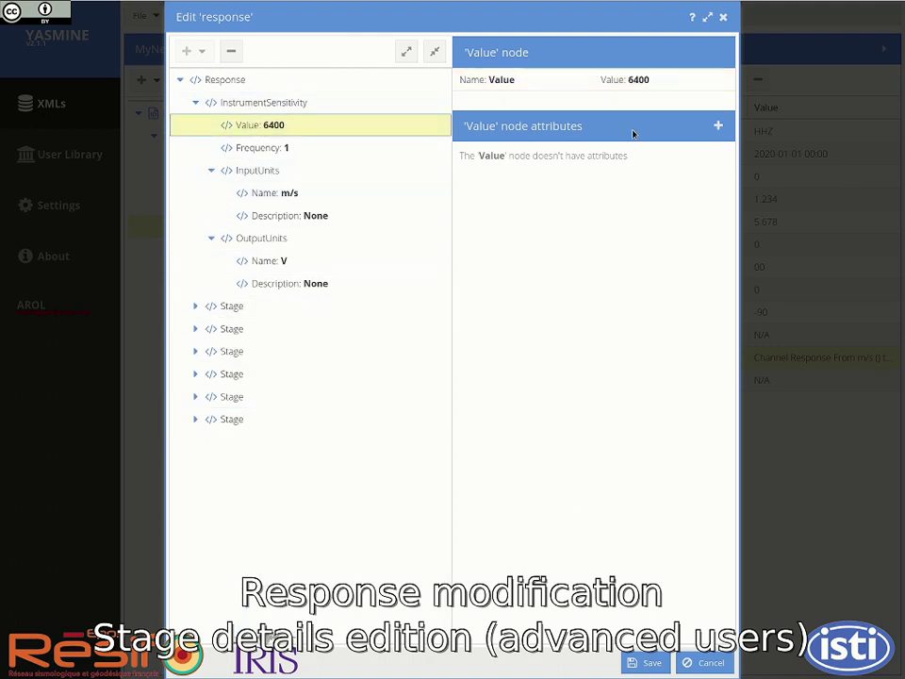
pyautogui.click(196, 104)
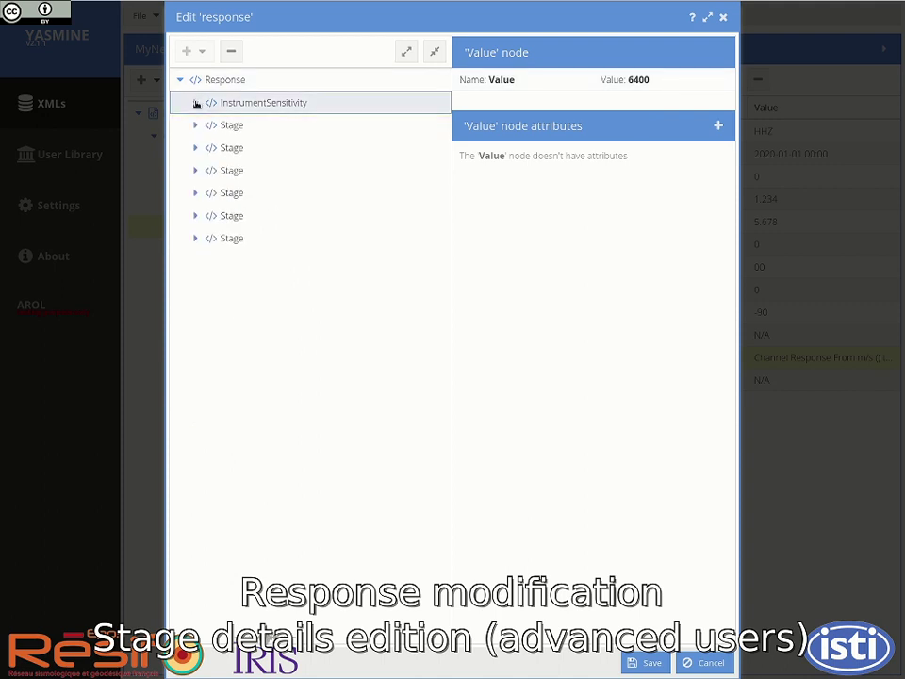
# - Expand the last stage to review its numerator coefficients, and save the edited response
pyautogui.click(195, 239)
pyautogui.scroll(-10, 244, 264)
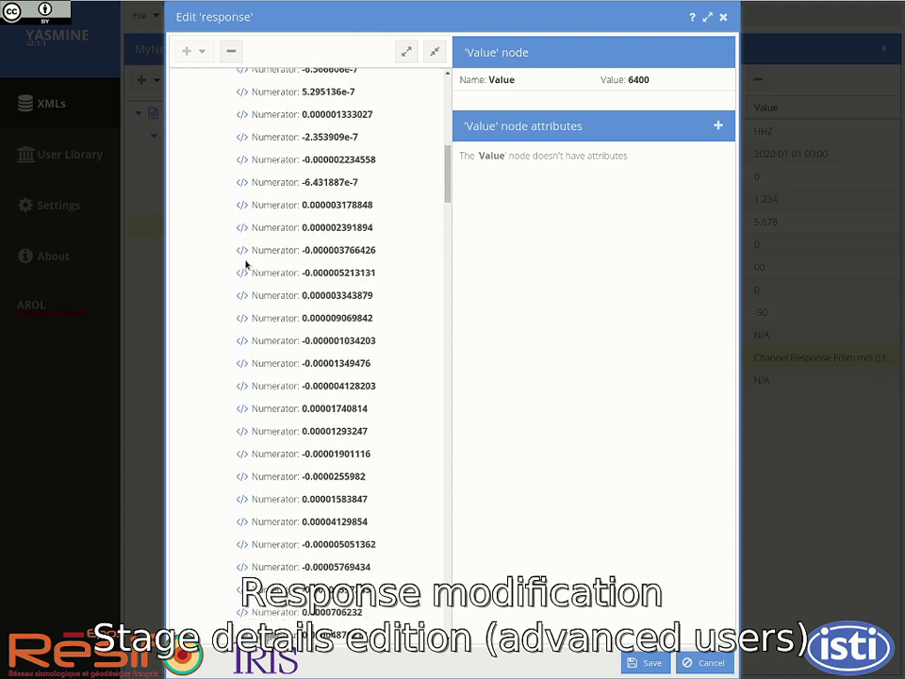
pyautogui.scroll(-5, 244, 265)
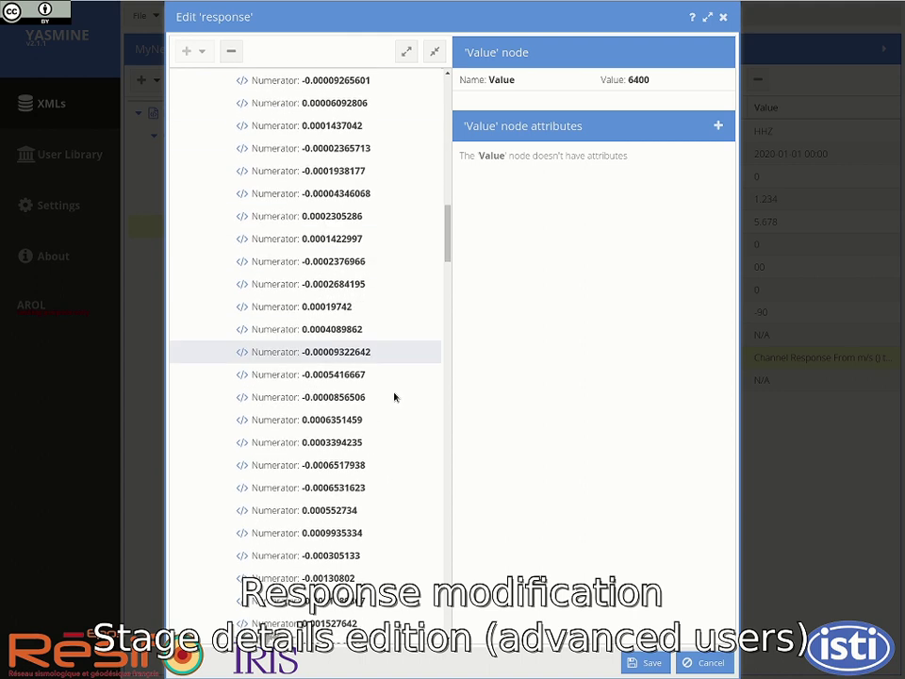
pyautogui.click(646, 664)
# - Select the BANF station in the inventory and open the list of user libraries
pyautogui.click(245, 157)
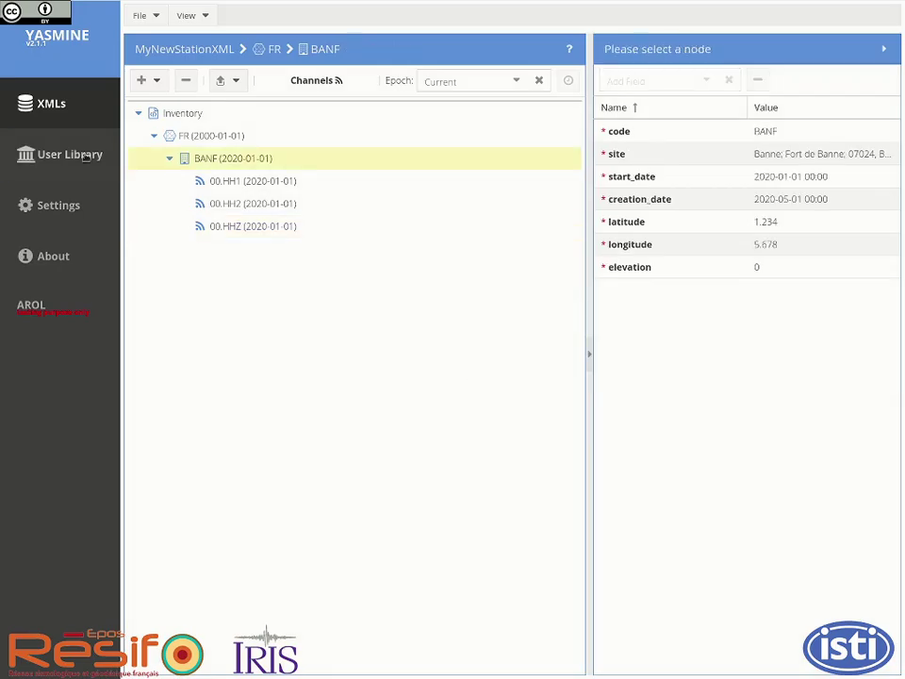
pyautogui.click(87, 157)
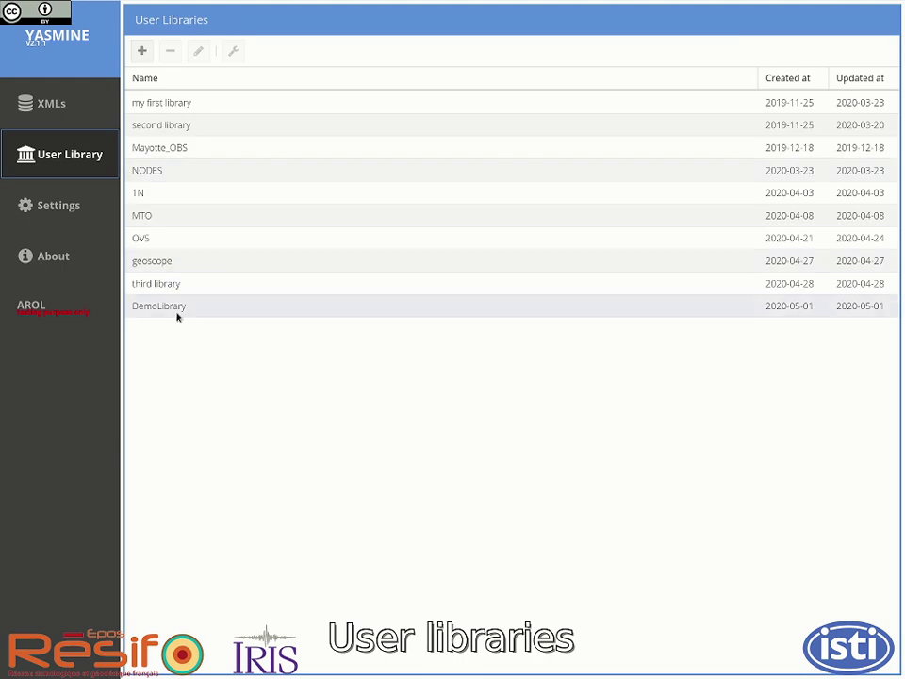